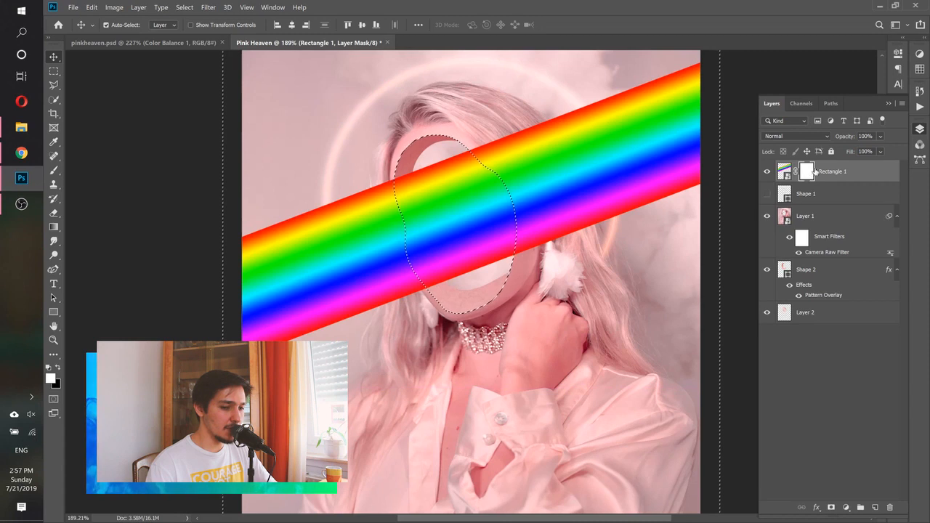
Paint the Rectangle 1 mask with a 47 px black brush to hide the rainbow over the hair and ear, and clear the selection
click(57, 169)
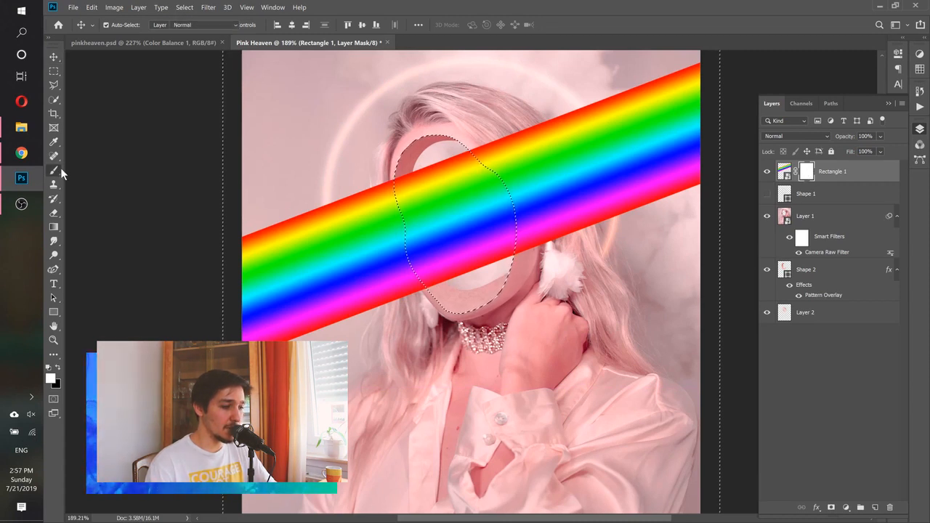
click(58, 367)
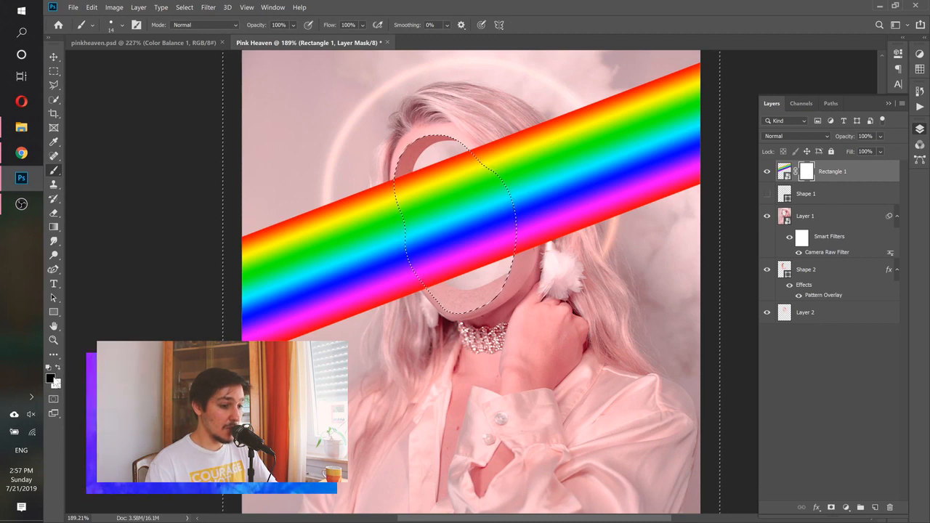
click(124, 26)
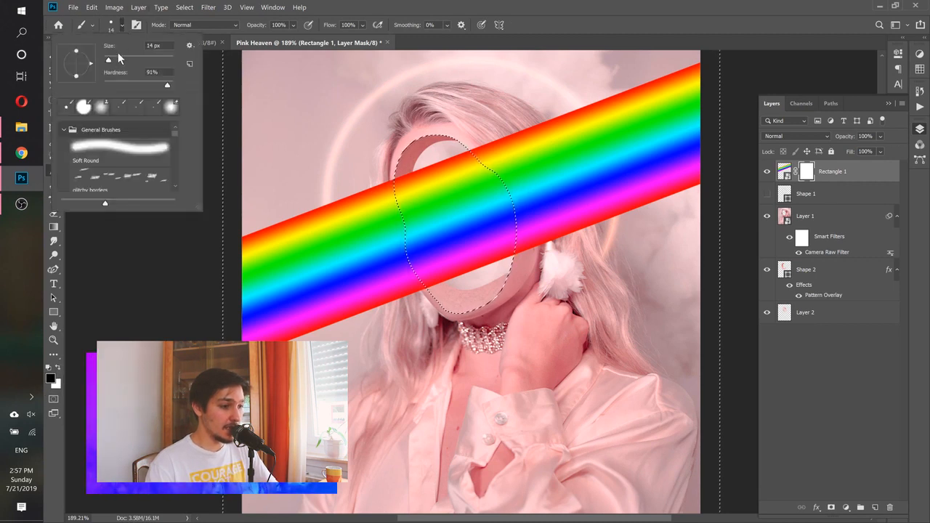
click(120, 59)
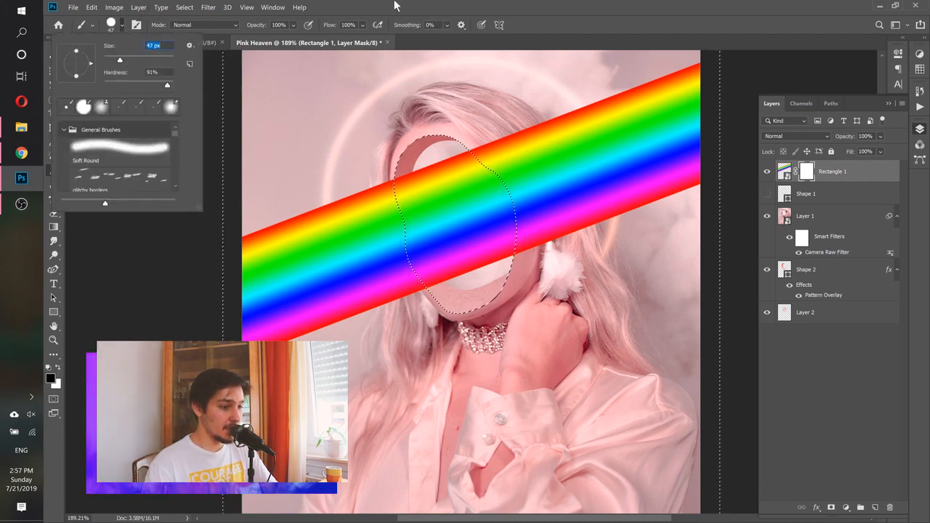
click(454, 4)
mouse_move(475, 153)
mouse_down()
mouse_move(527, 200)
mouse_move(517, 232)
mouse_move(574, 218)
mouse_move(570, 192)
mouse_move(536, 181)
mouse_up()
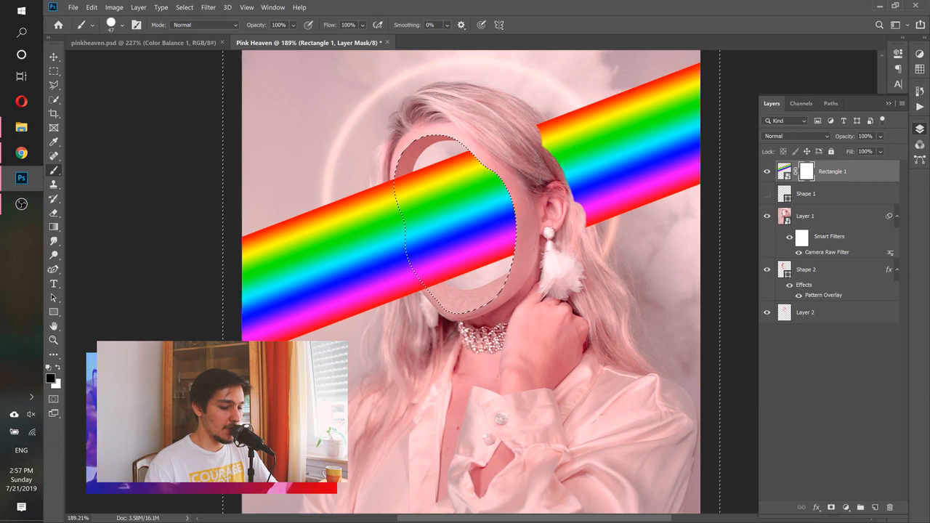
scroll(569, 148, up, 5)
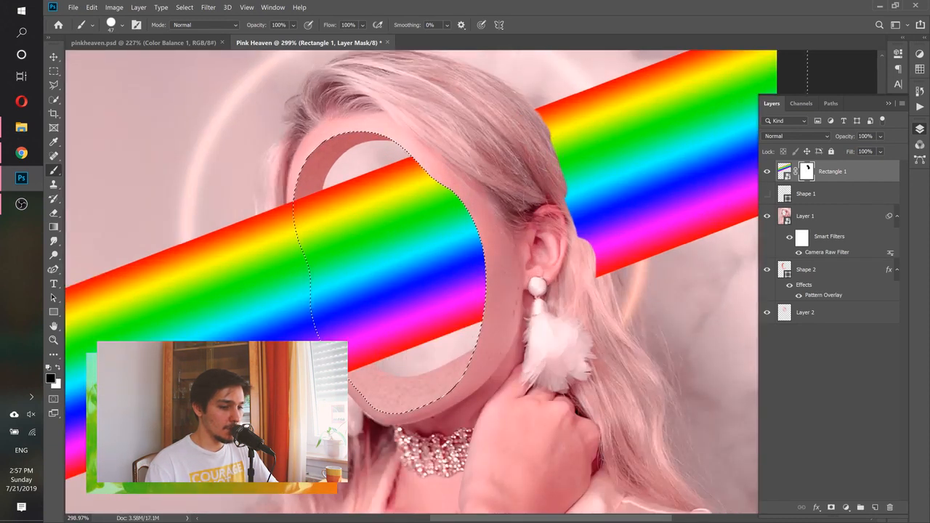
mouse_move(557, 195)
mouse_down()
mouse_move(589, 263)
mouse_move(536, 137)
mouse_up()
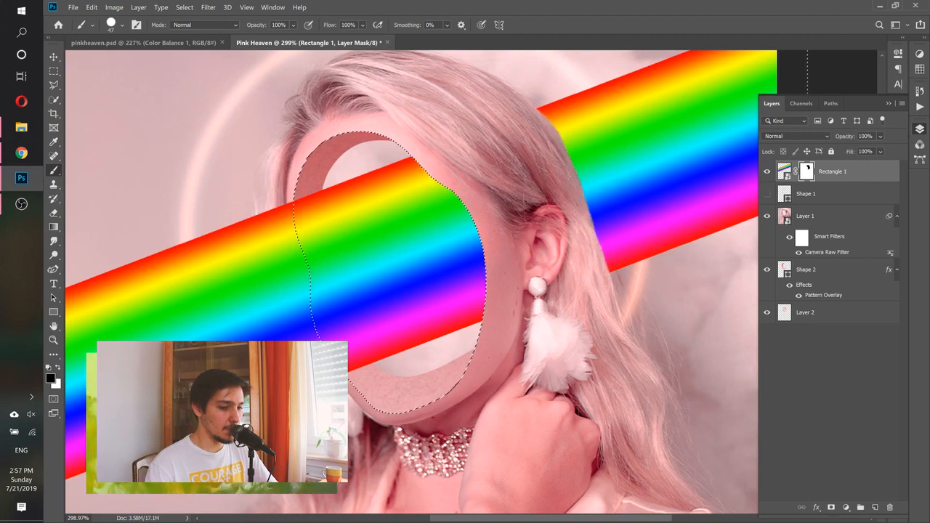
scroll(581, 195, down, 3)
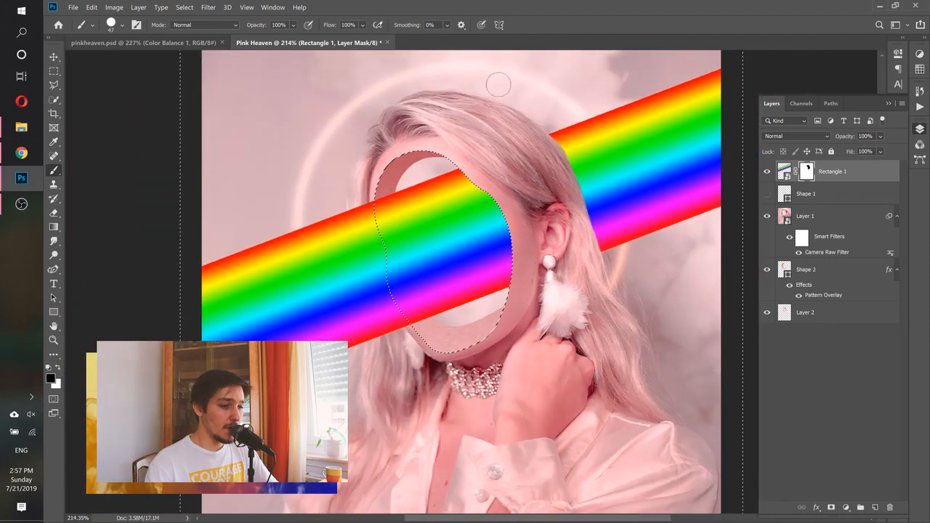
click(184, 7)
click(195, 28)
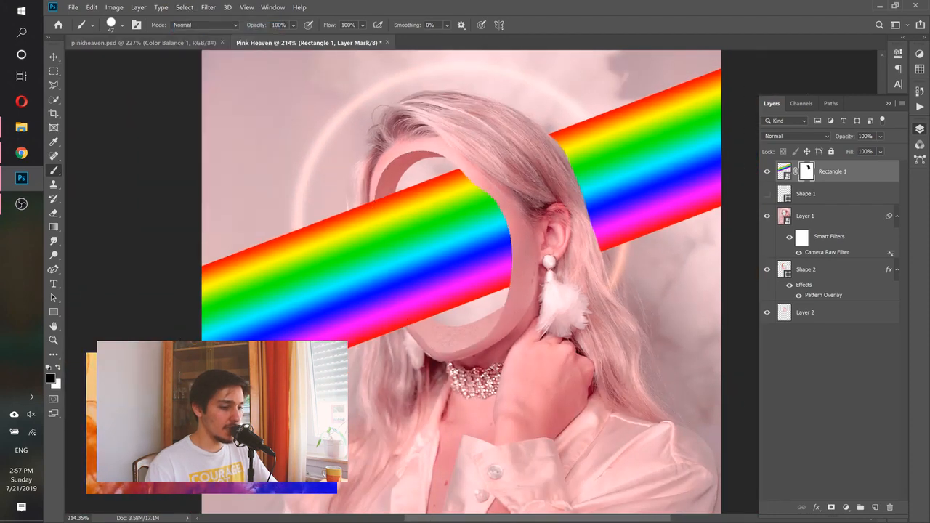
Apply a Gaussian Blur with a 13-pixel radius to the rainbow on the Rectangle 1 layer
click(794, 169)
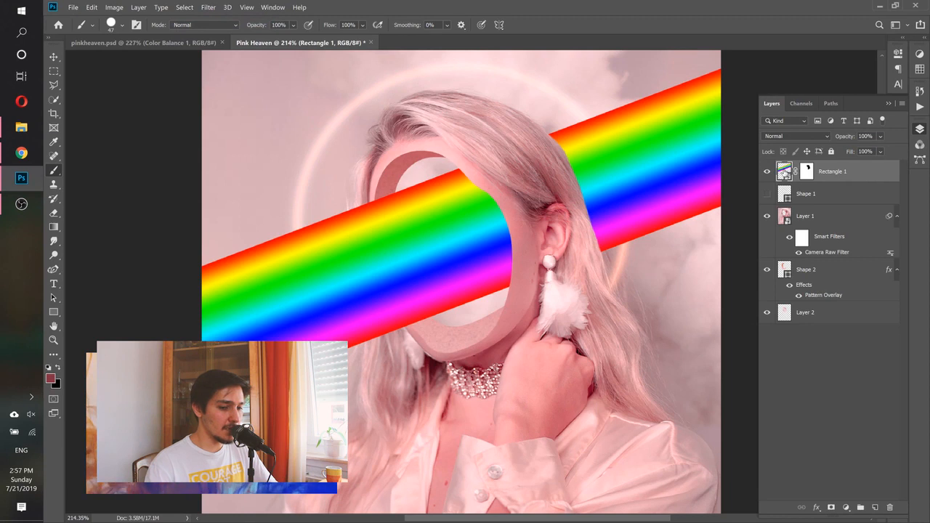
click(209, 7)
mouse_move(296, 120)
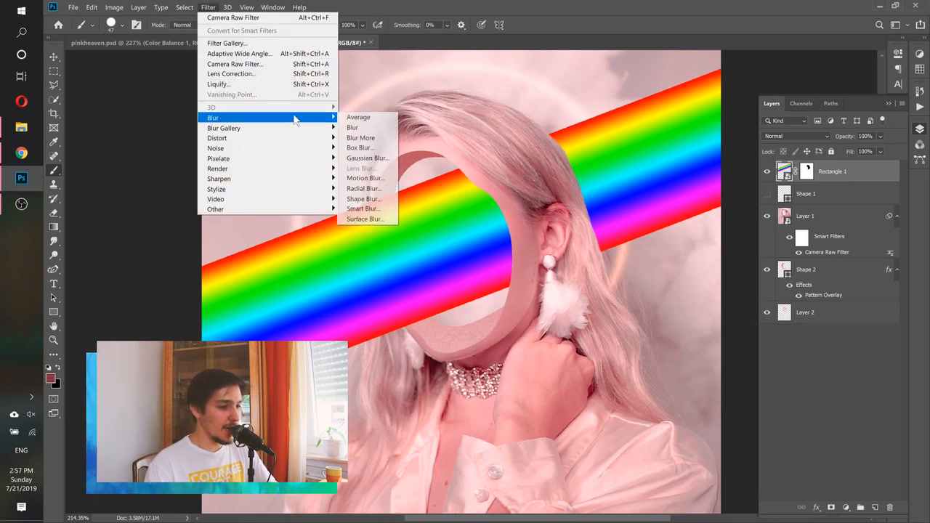
click(368, 158)
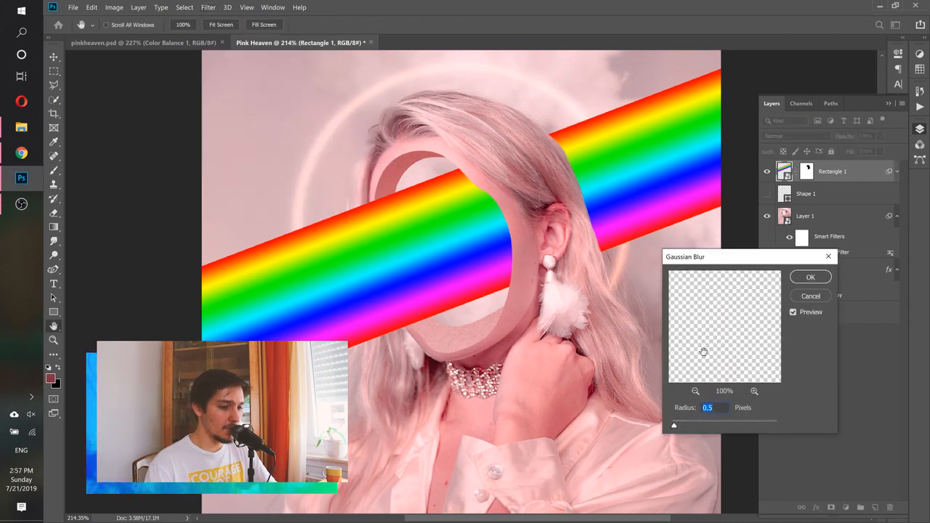
drag(674, 427, 684, 427)
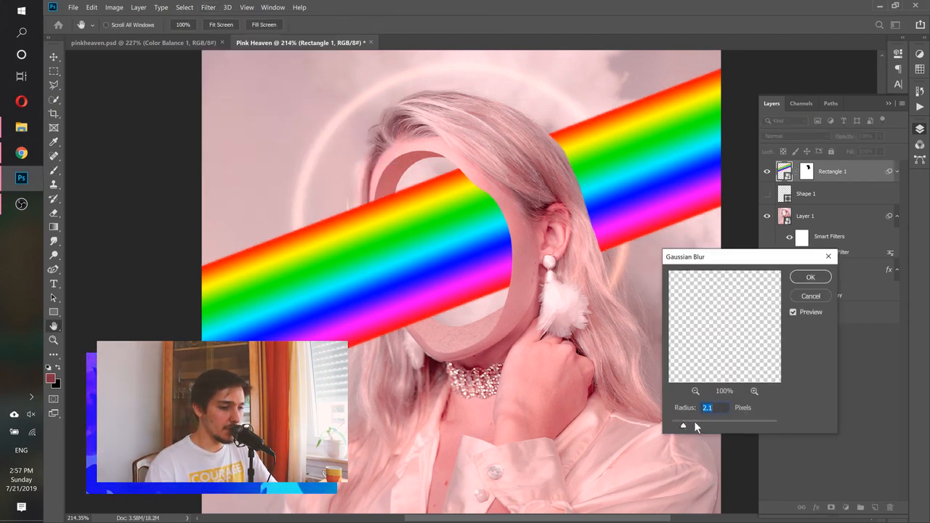
click(696, 425)
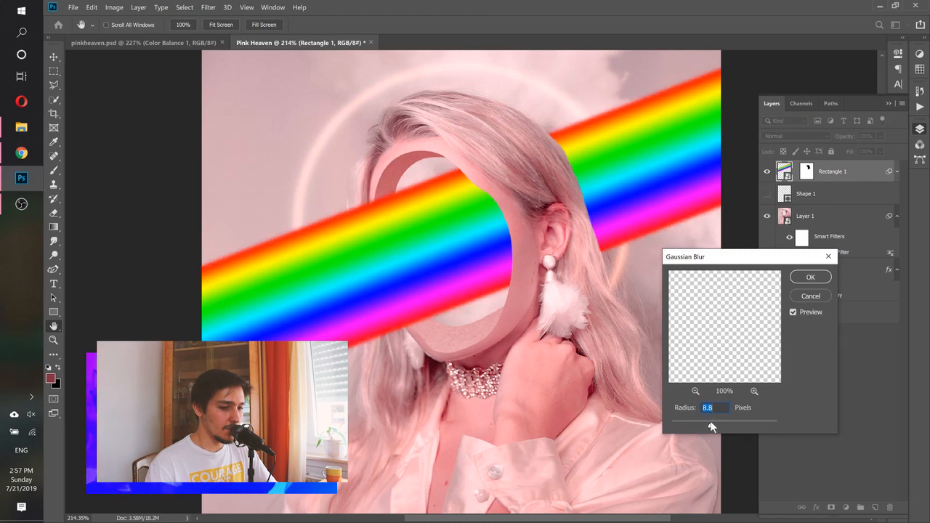
click(715, 422)
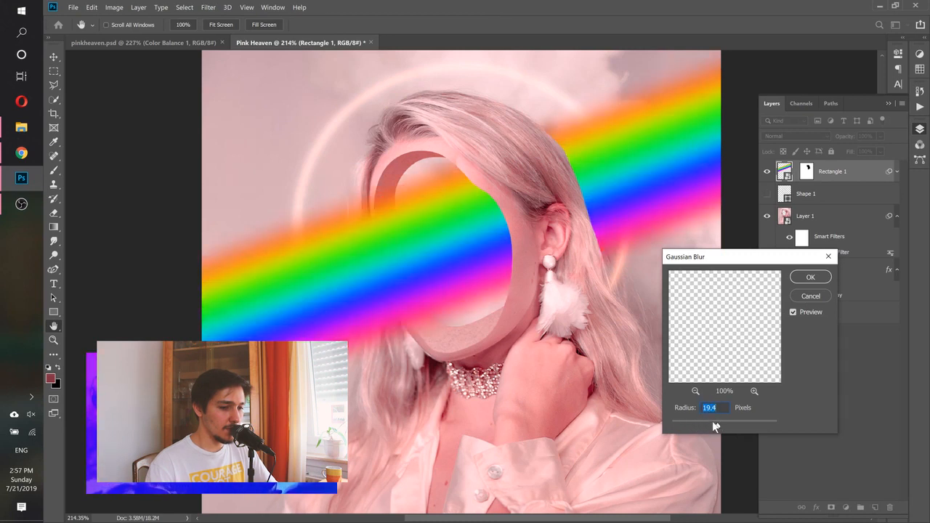
drag(712, 422, 714, 422)
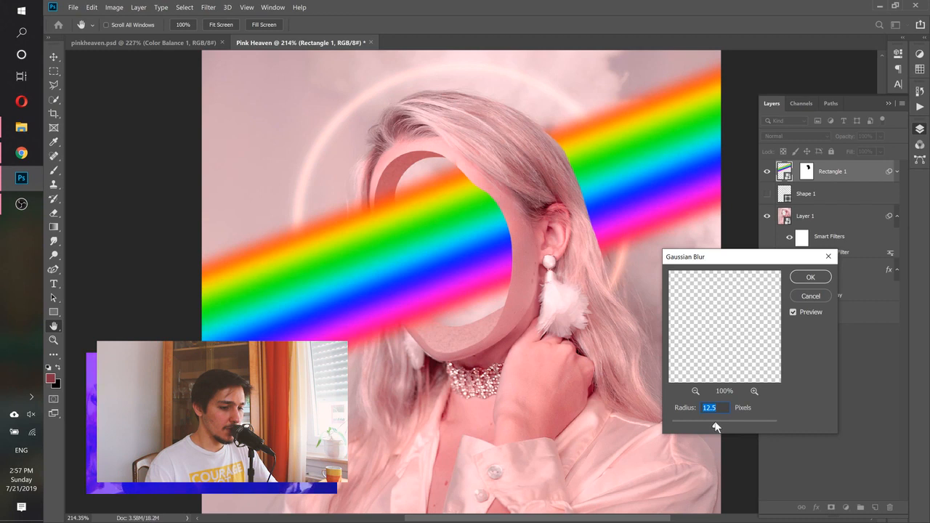
text(13)
key(Tab)
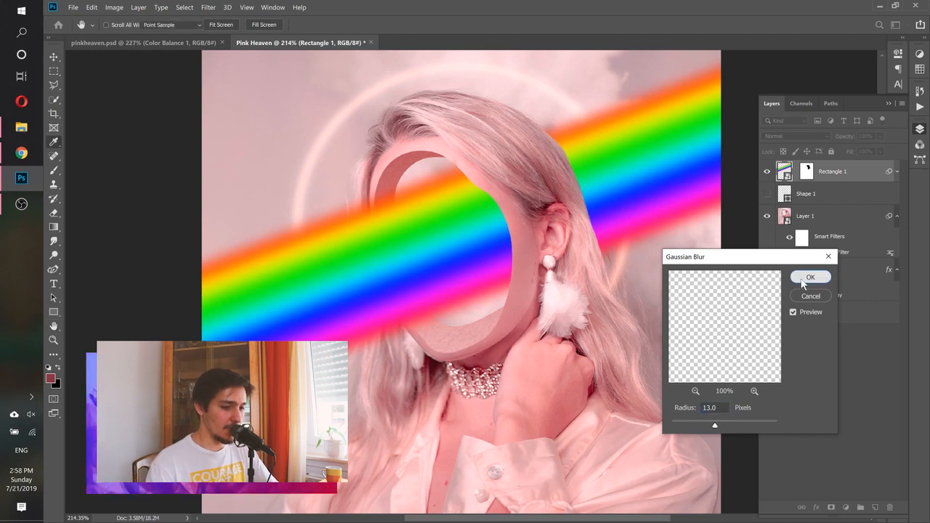
click(804, 281)
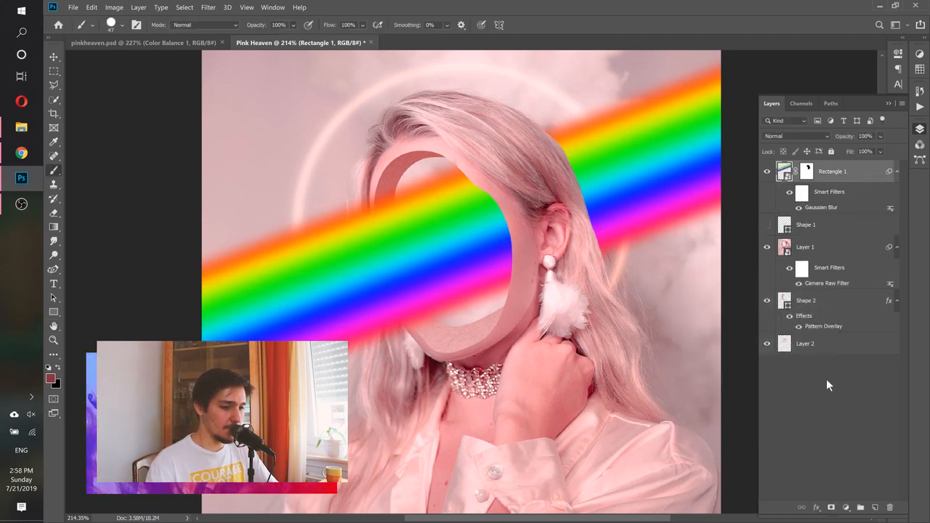
click(826, 380)
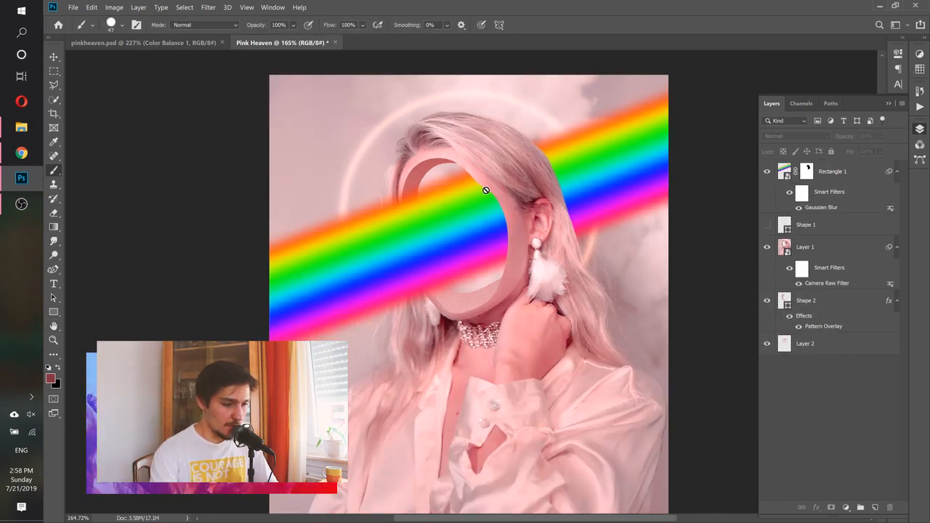
Set the Rectangle 1 rainbow layer's blend mode to Screen
click(839, 177)
click(796, 136)
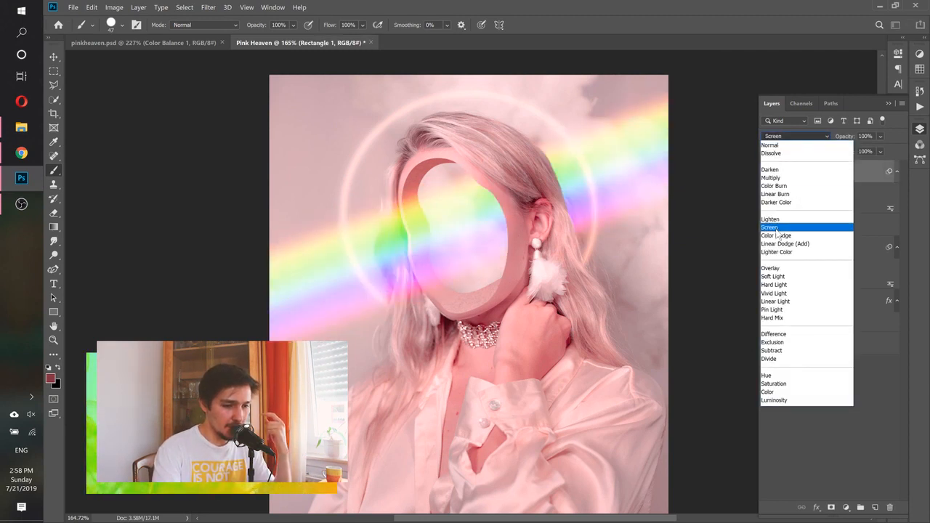
click(776, 228)
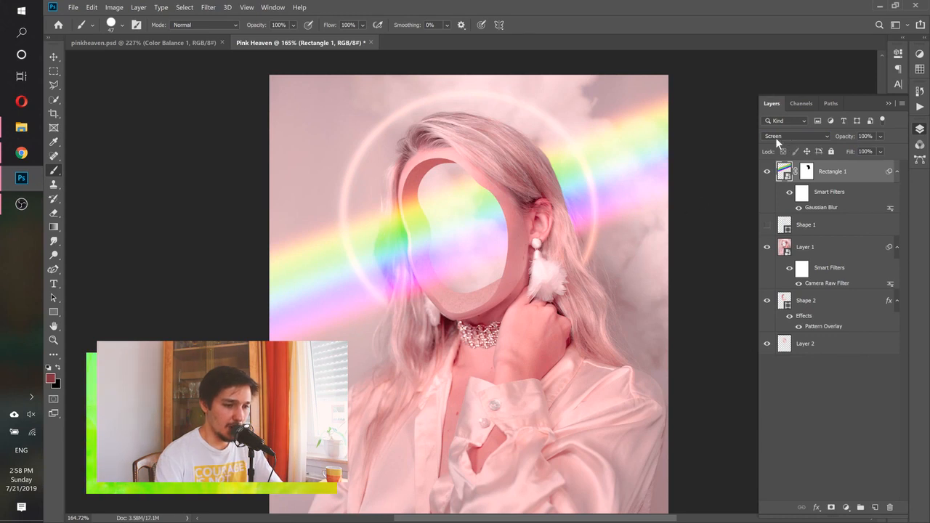
click(775, 136)
click(778, 142)
click(781, 136)
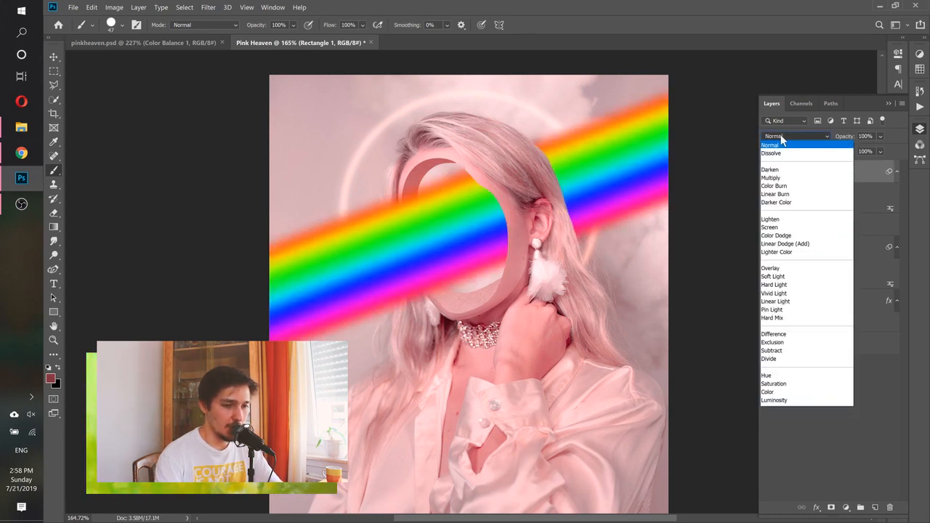
click(780, 228)
click(812, 371)
scroll(559, 241, down, 2)
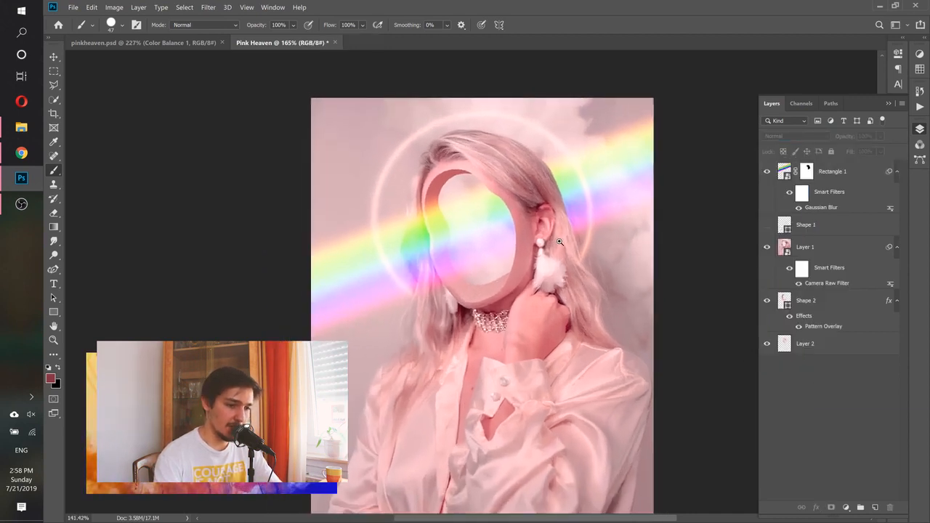
drag(559, 241, 563, 242)
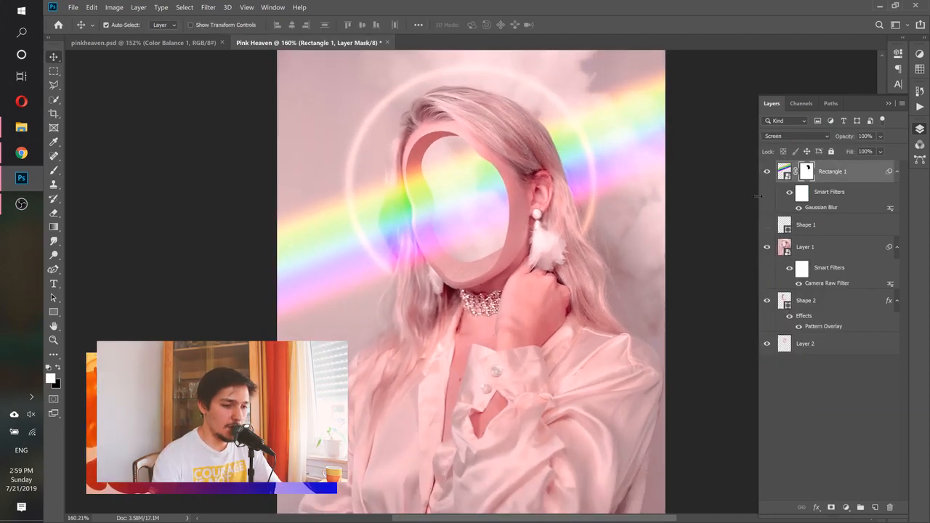
Refine the Rectangle 1 mask with a soft 70 px black brush along the hair's outer edge behind the ear
scroll(608, 170, up, 5)
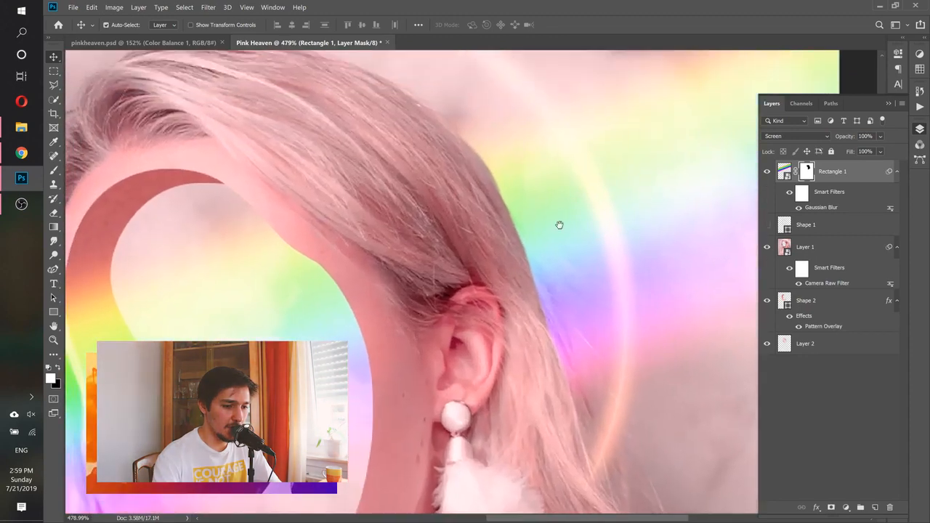
drag(560, 224, 530, 153)
key(b)
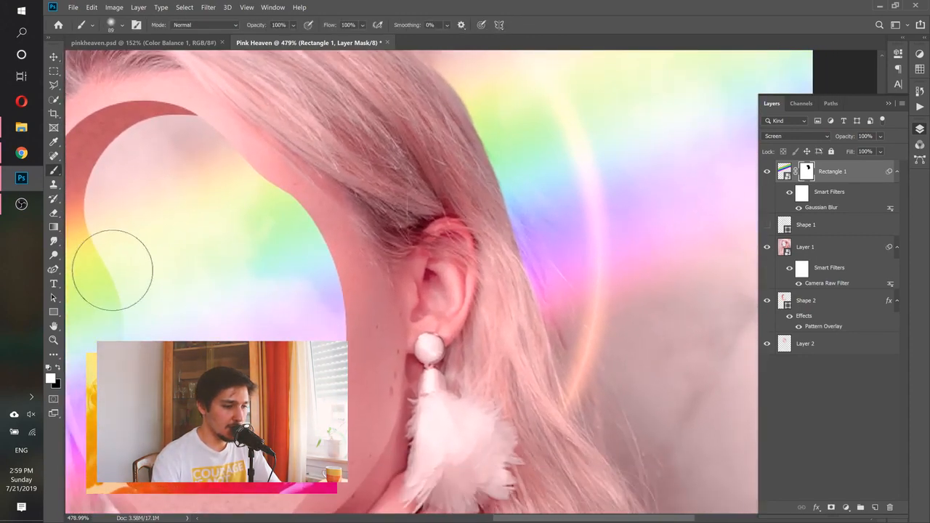
click(58, 368)
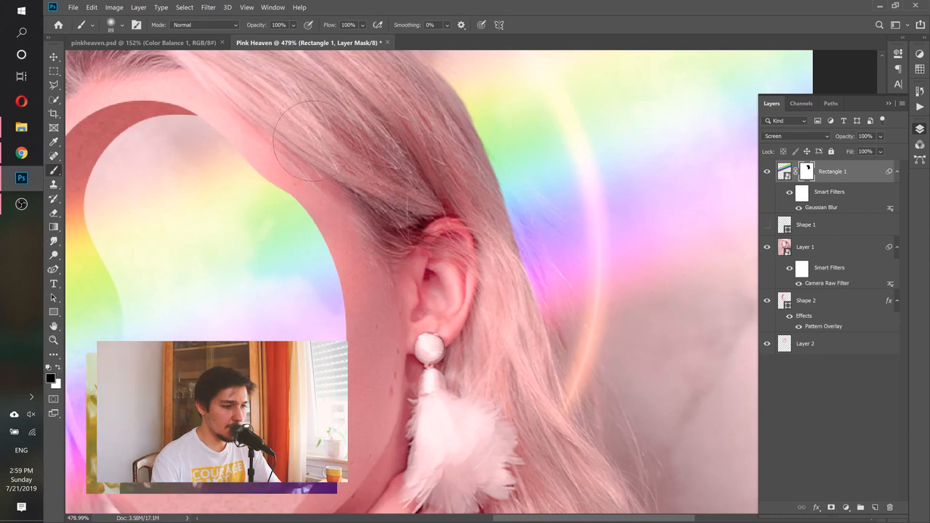
click(121, 26)
click(487, 2)
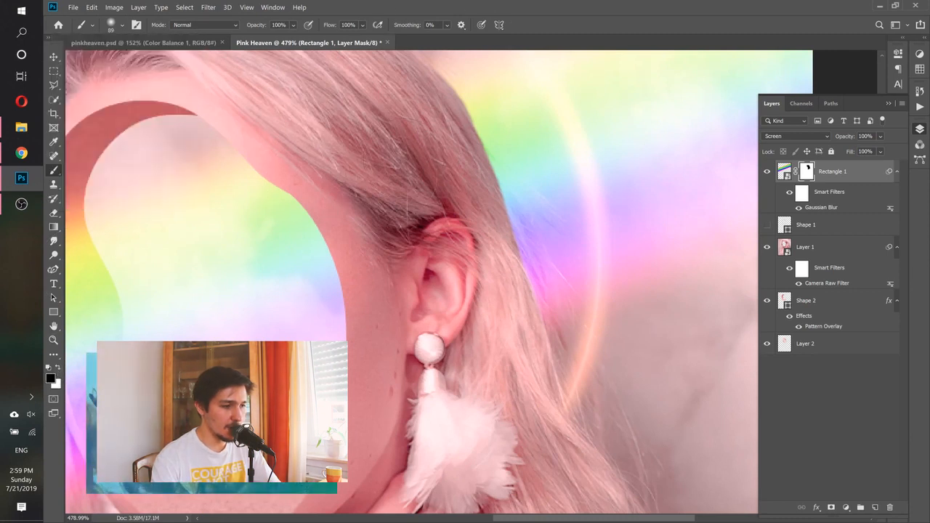
drag(443, 231, 415, 228)
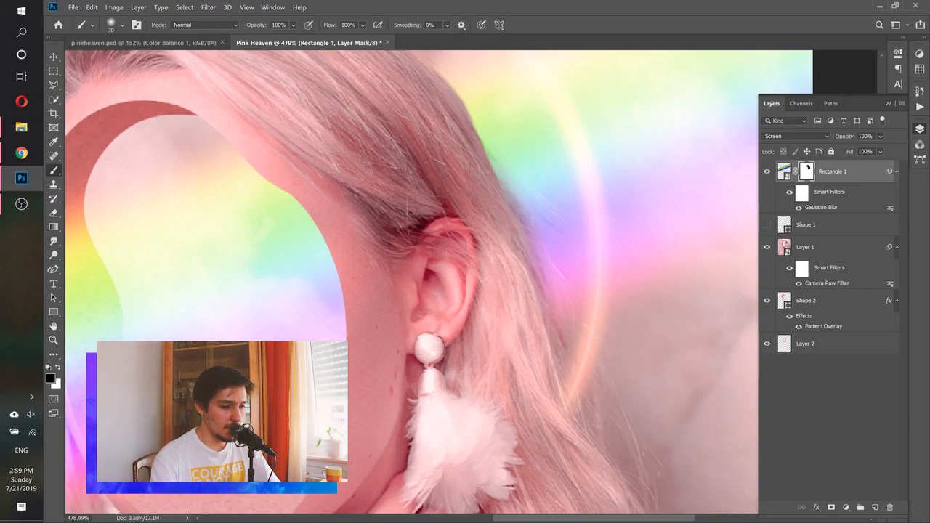
drag(428, 176, 489, 342)
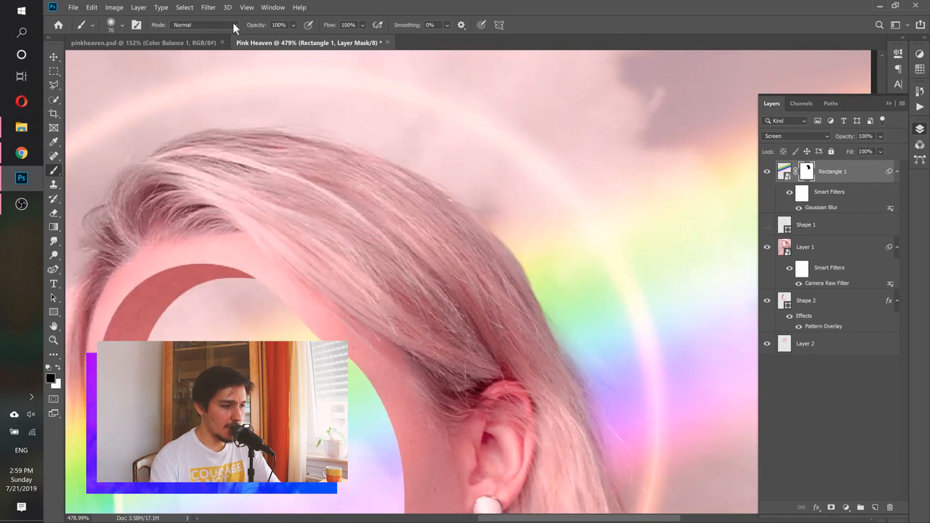
drag(508, 320, 507, 240)
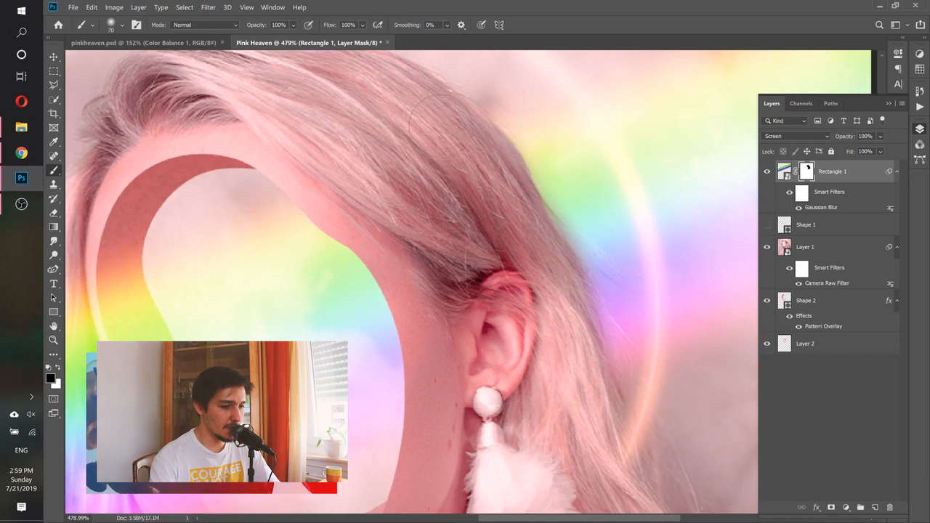
scroll(419, 153, down, 4)
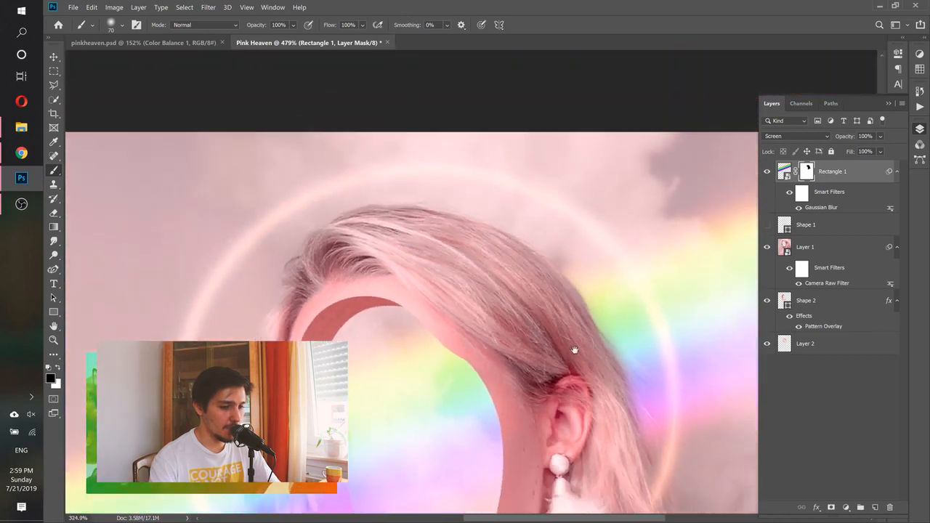
scroll(492, 200, up, 2)
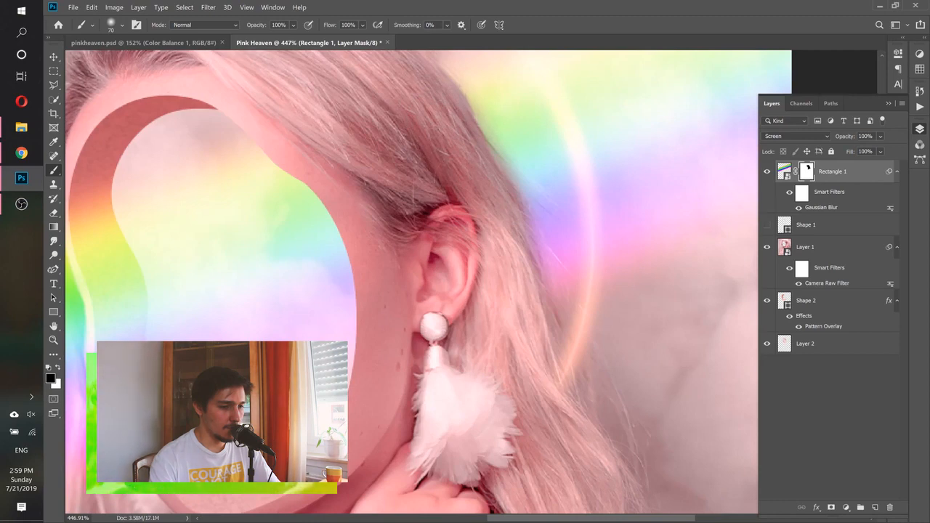
scroll(482, 242, down, 5)
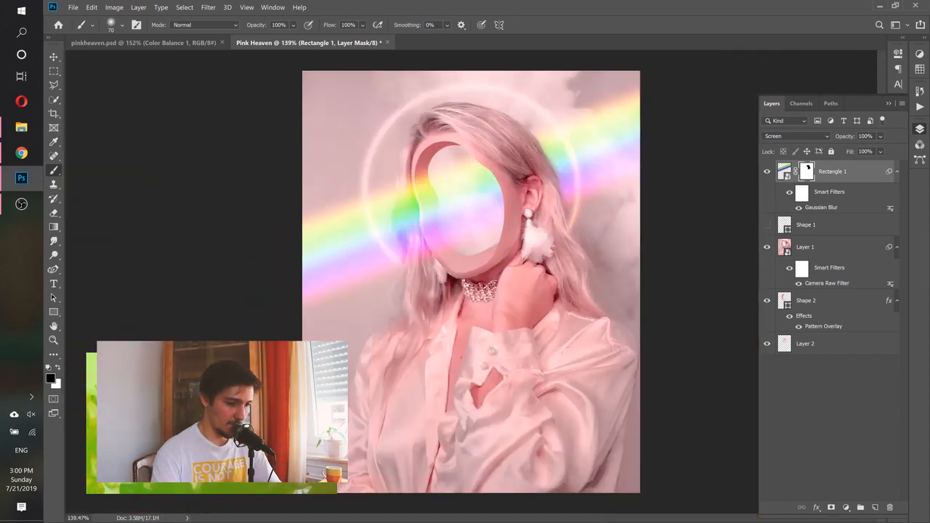
click(860, 175)
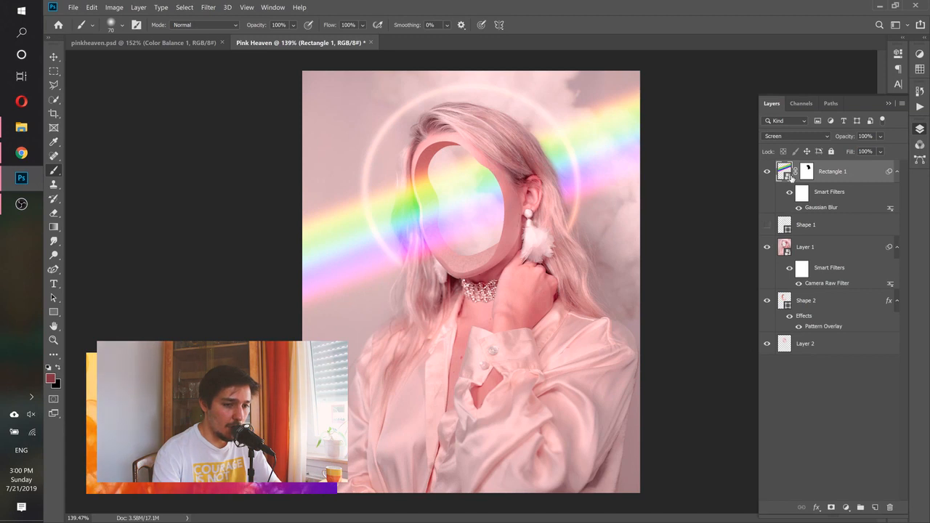
Duplicate the Rectangle 1 rainbow layer with its mask and Gaussian Blur to strengthen the beam
right_click(866, 170)
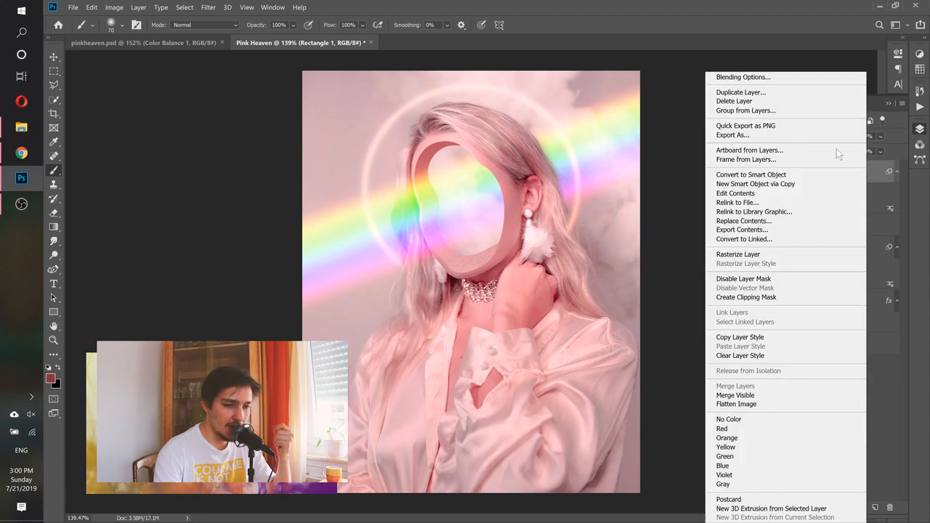
click(741, 92)
click(578, 150)
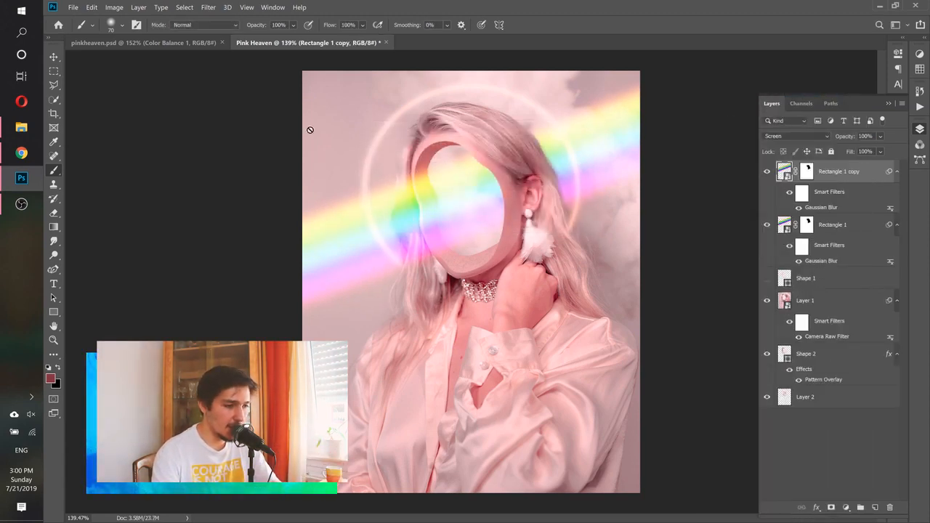
click(54, 58)
mouse_move(463, 145)
mouse_down()
mouse_move(427, 147)
mouse_move(456, 146)
mouse_up()
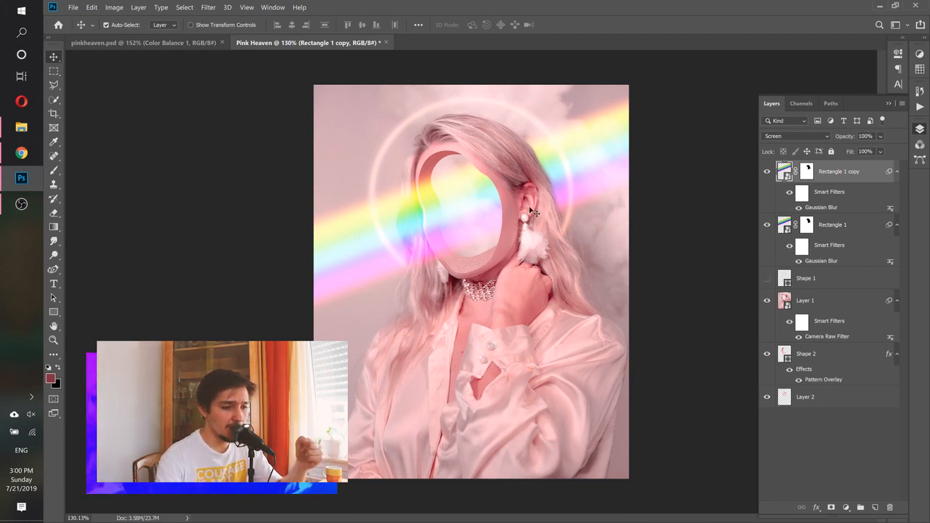
Add a Color Balance adjustment layer above the Rectangle 1 copy layer
click(846, 504)
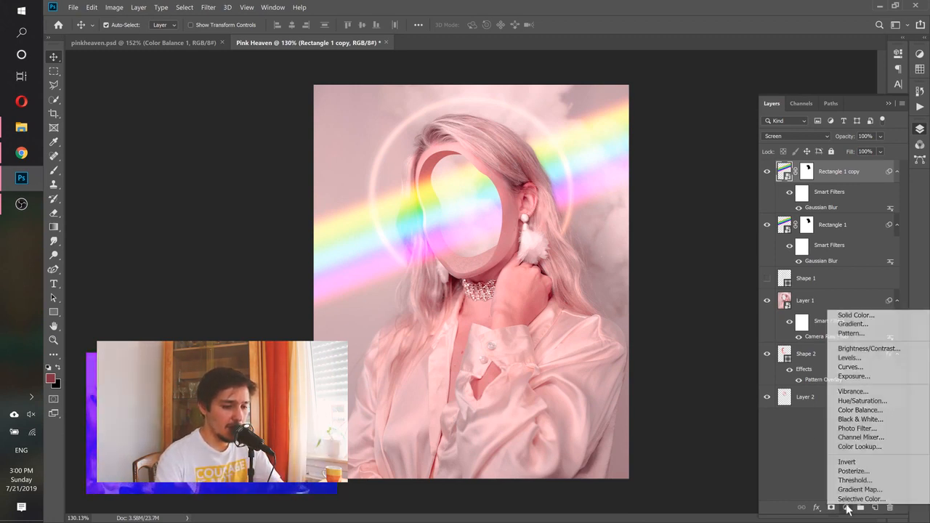
click(863, 411)
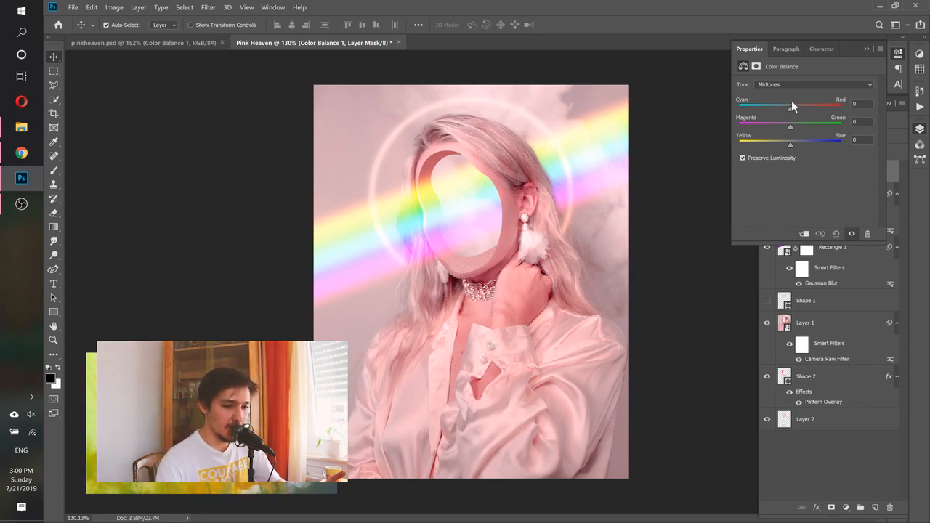
Try shifting the Color Balance midtones to Cyan-Red -3 and Magenta-Green -2
drag(791, 106, 795, 106)
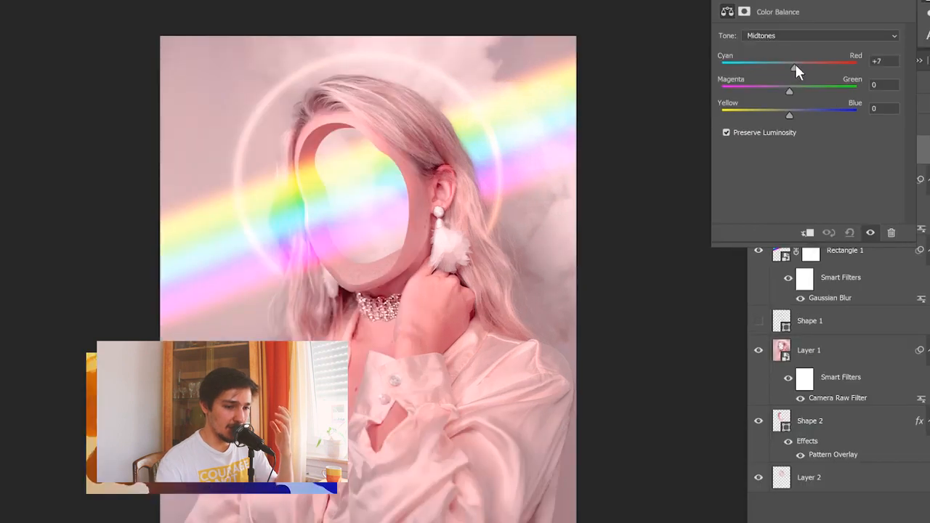
drag(795, 63, 788, 90)
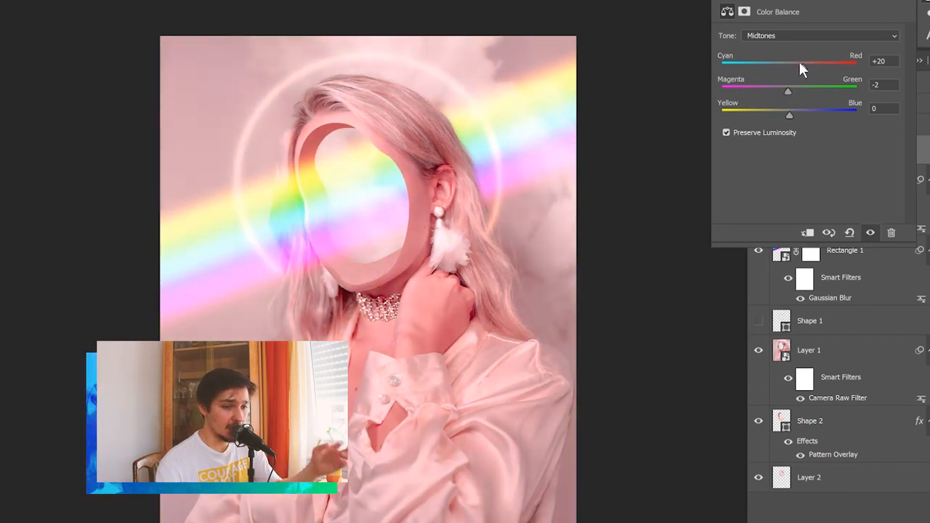
drag(802, 66, 785, 68)
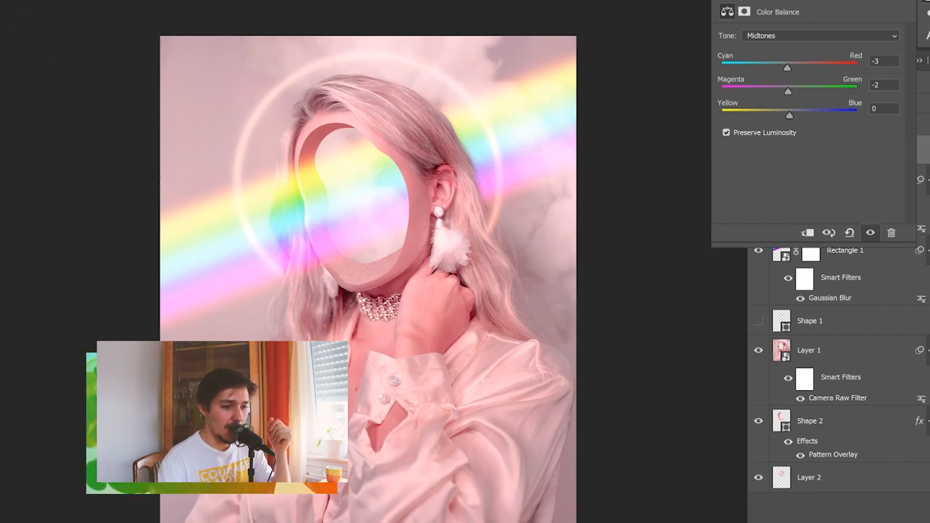
Open the reference image 1.PNG from the Pink Heaven folder and examine its Color Balance midtone settings
key(alt+Tab)
double_click(398, 192)
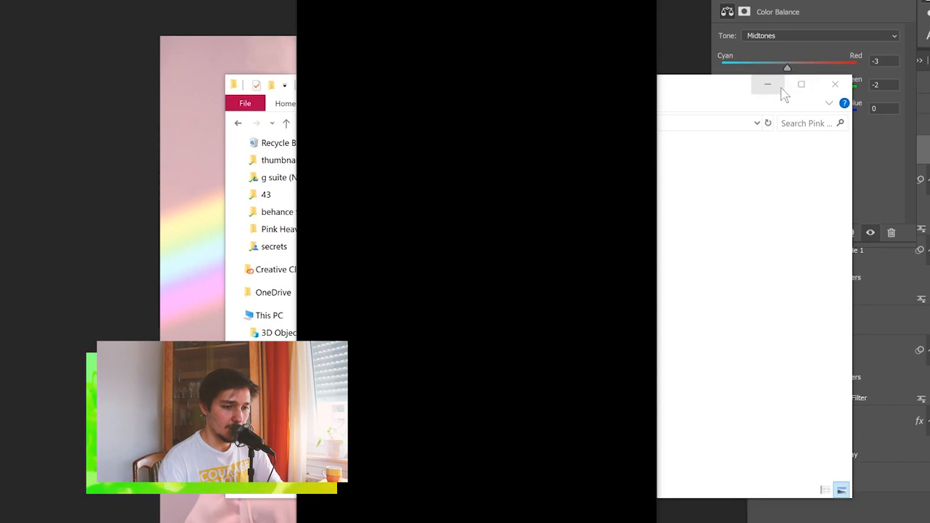
click(772, 86)
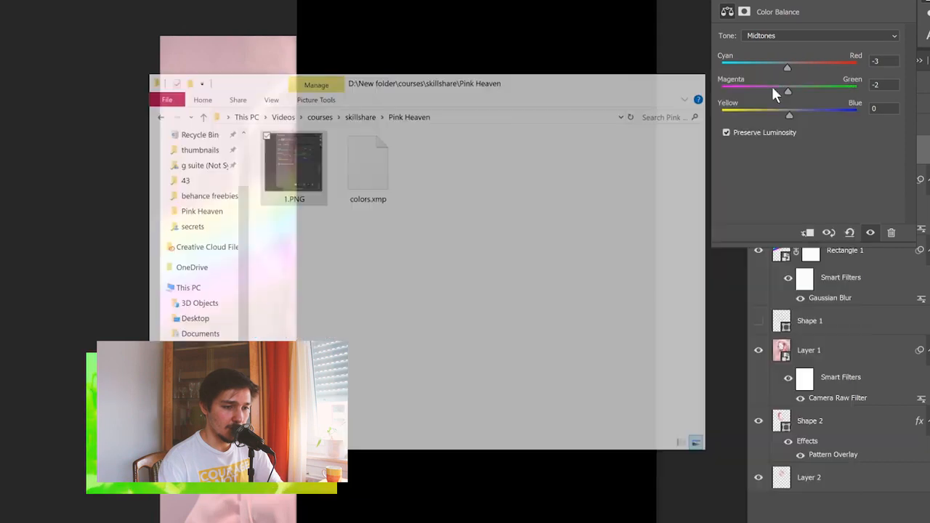
drag(509, 1, 449, 2)
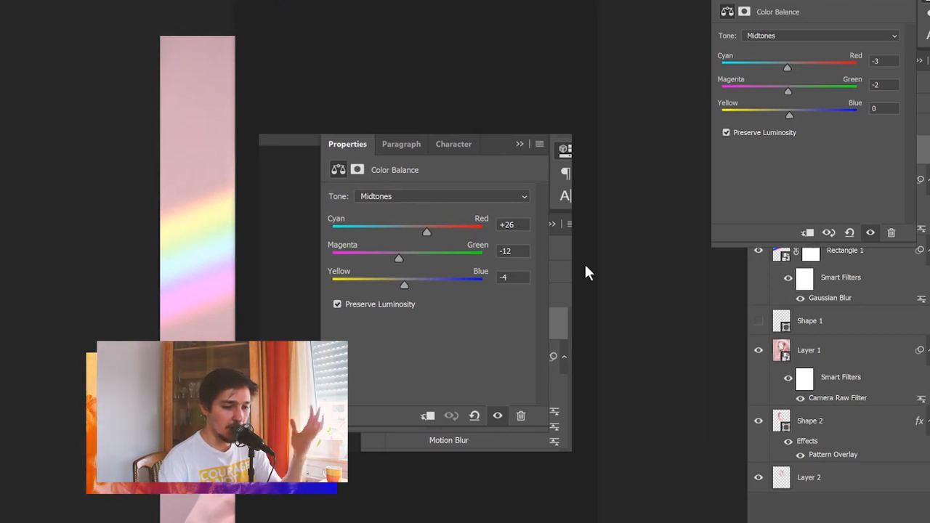
Set the Color Balance midtones to Cyan-Red +26, Magenta-Green -12 and Yellow-Blue -4, and compare the image with and without the adjustment
click(888, 61)
drag(888, 61, 850, 65)
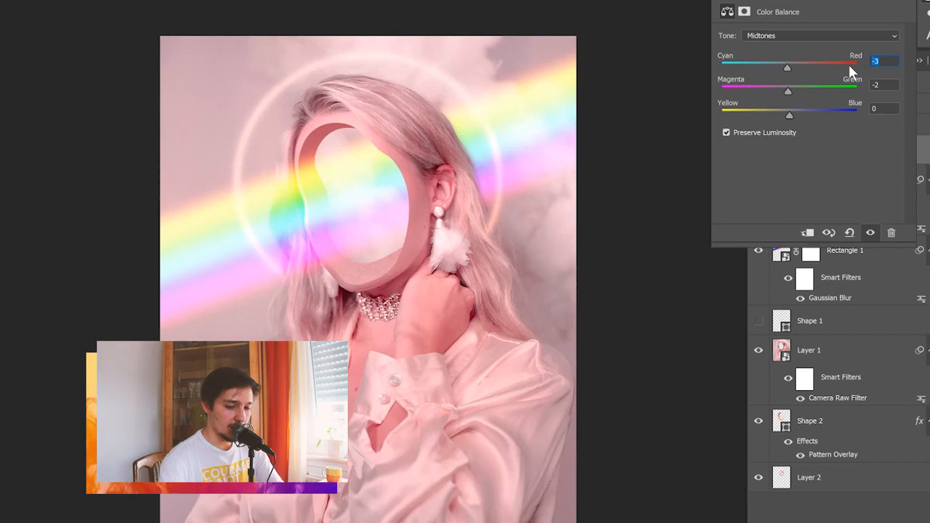
text(26)
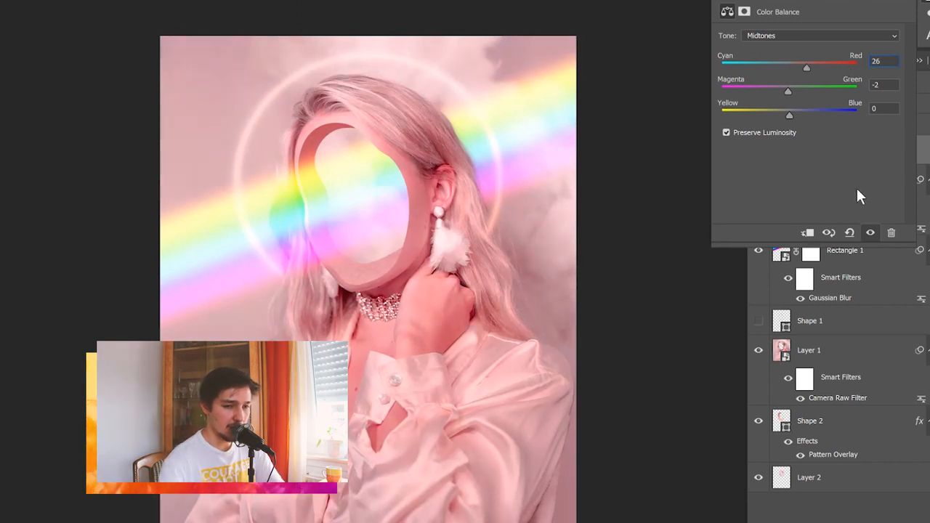
key(Return)
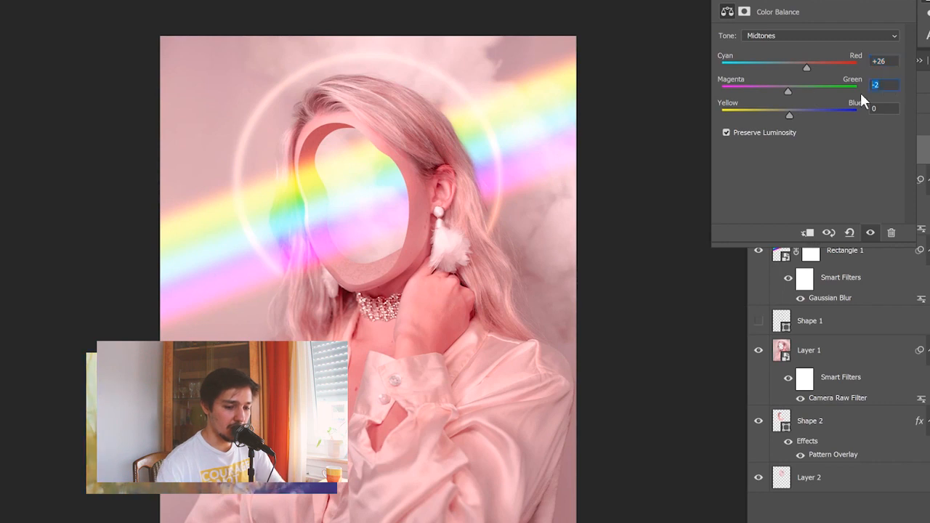
text(-12)
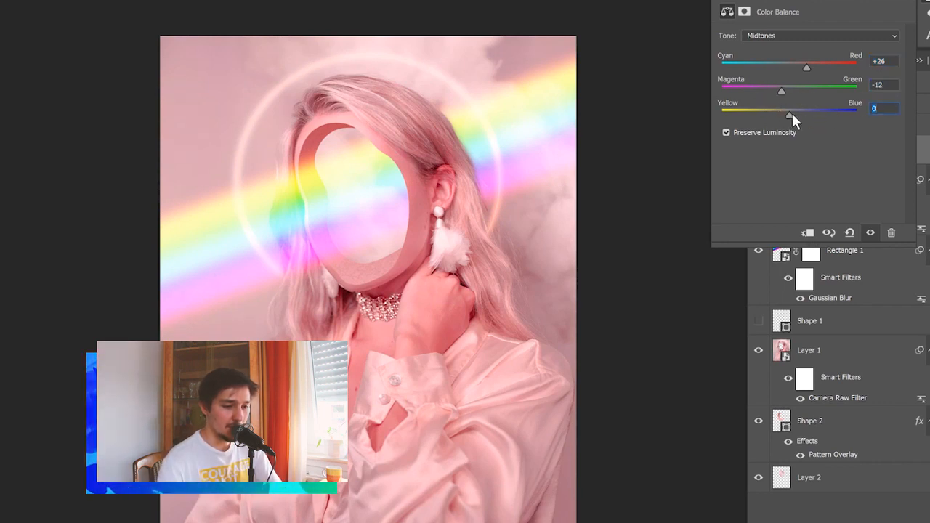
text(-4)
key(Tab)
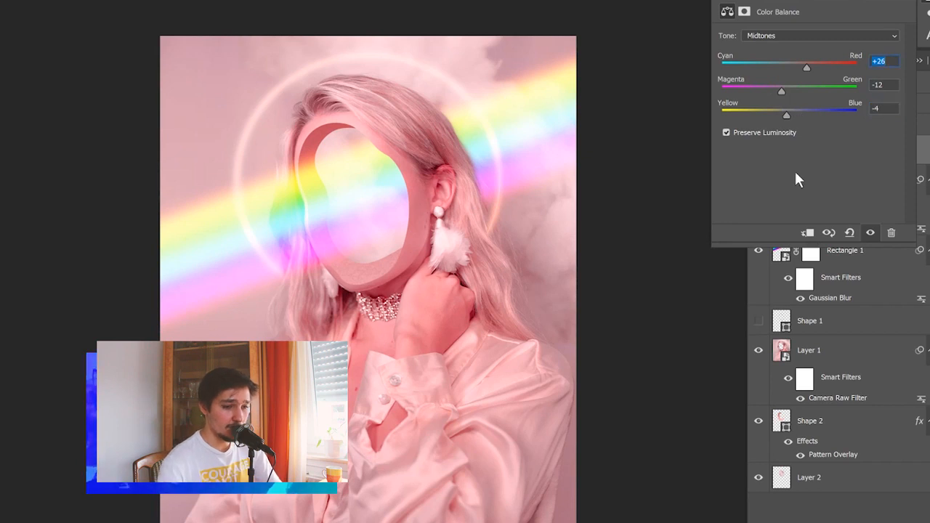
key(Return)
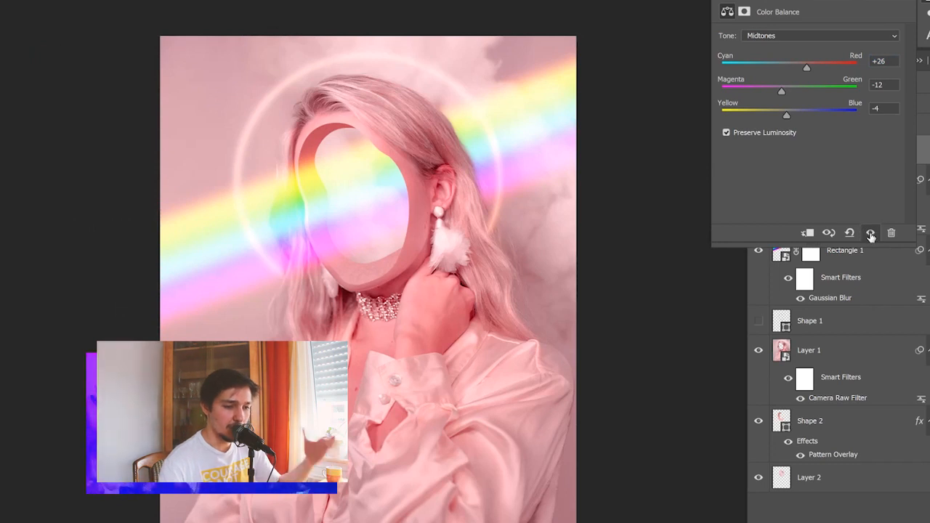
click(870, 234)
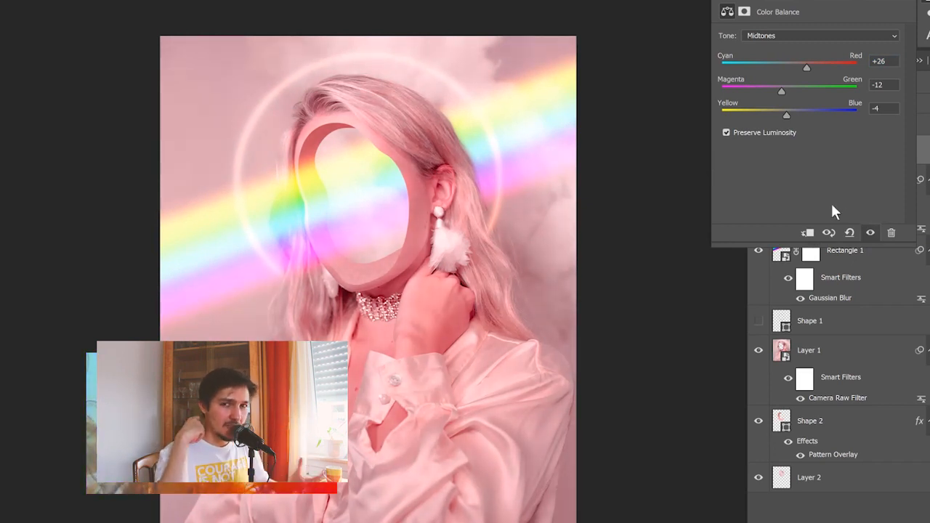
click(901, 5)
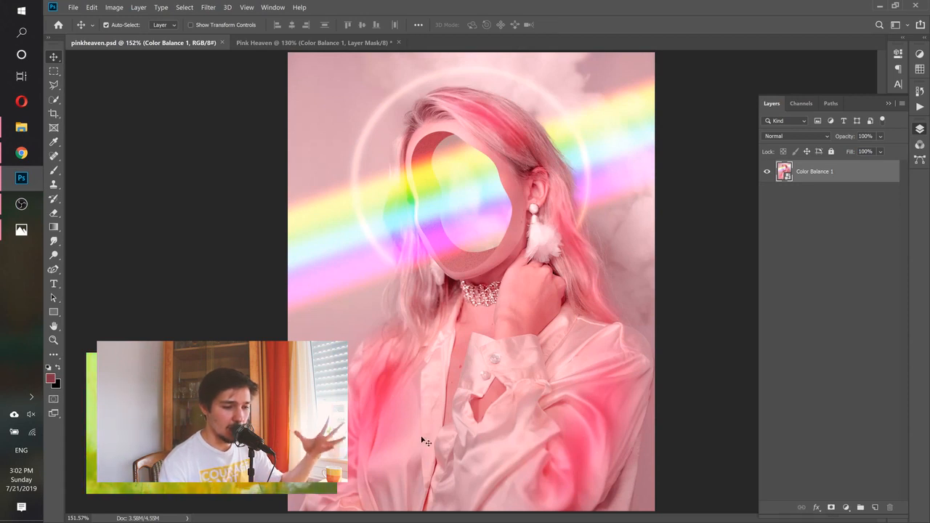
Create a new empty layer in the Pink Heaven document and place it directly above Layer 1
click(270, 42)
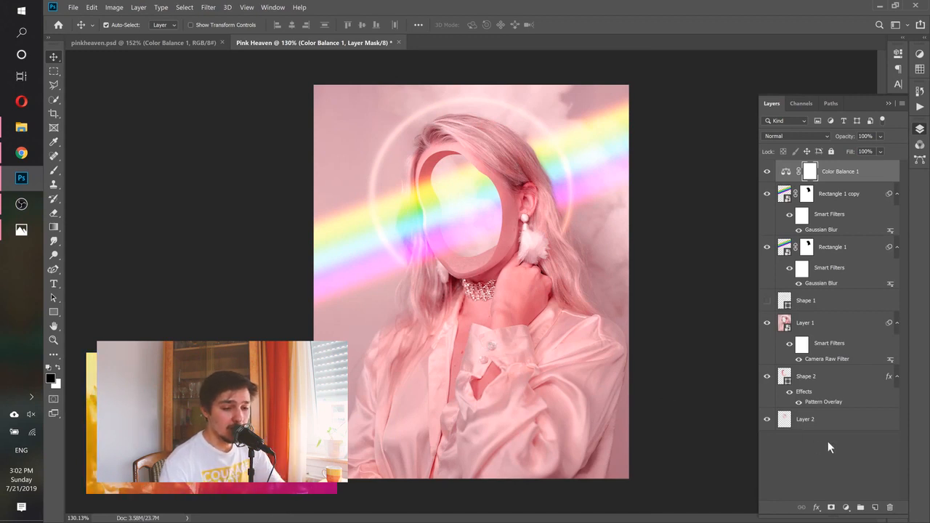
click(874, 506)
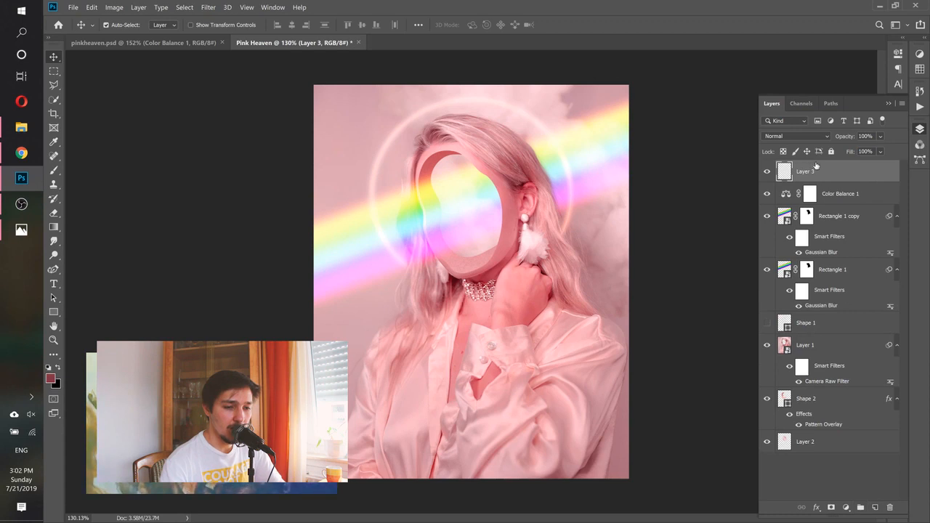
drag(825, 174, 821, 346)
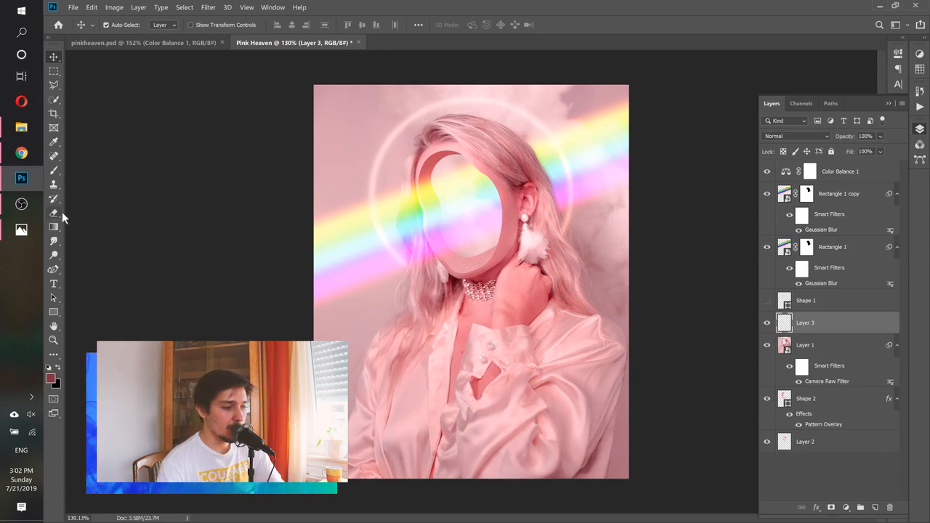
Build up pink on the raised arm's upper sleeve with a soft 94 px Blur tool at 100% strength, sampling all layers
click(54, 246)
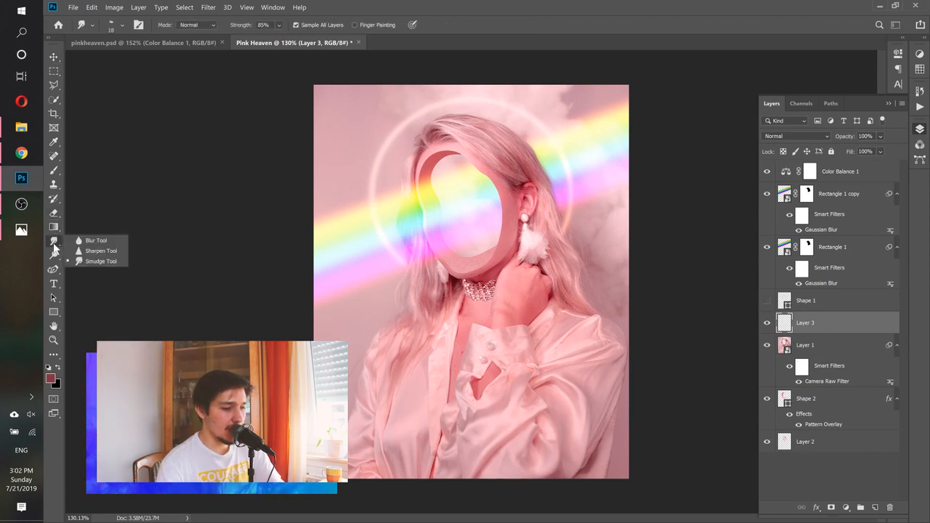
click(85, 242)
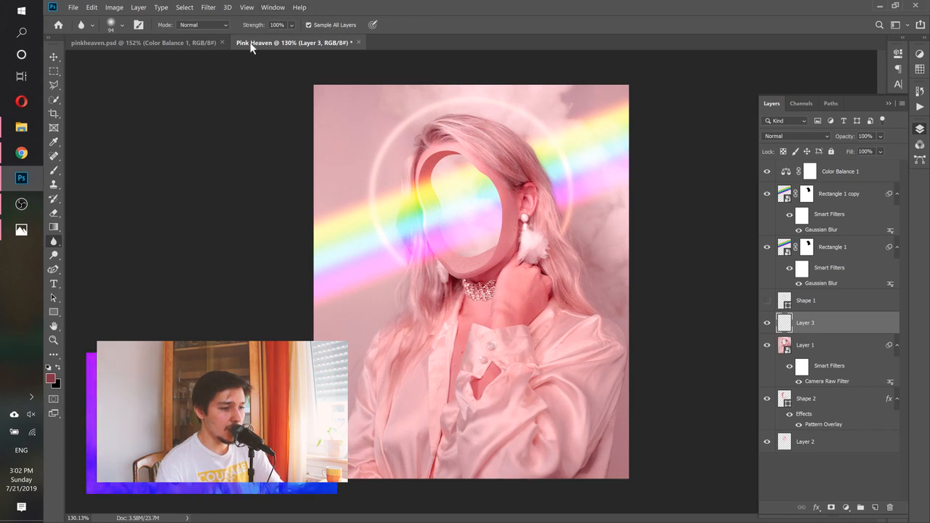
click(116, 24)
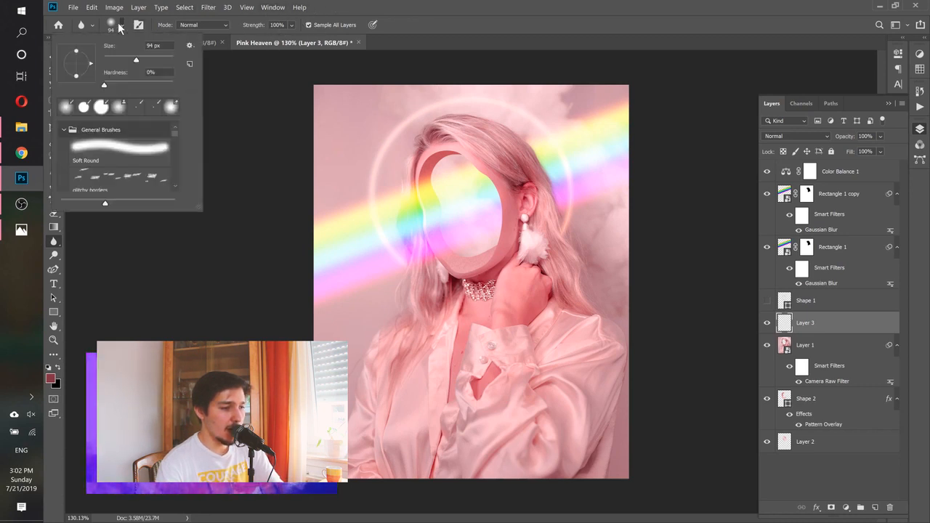
click(426, 6)
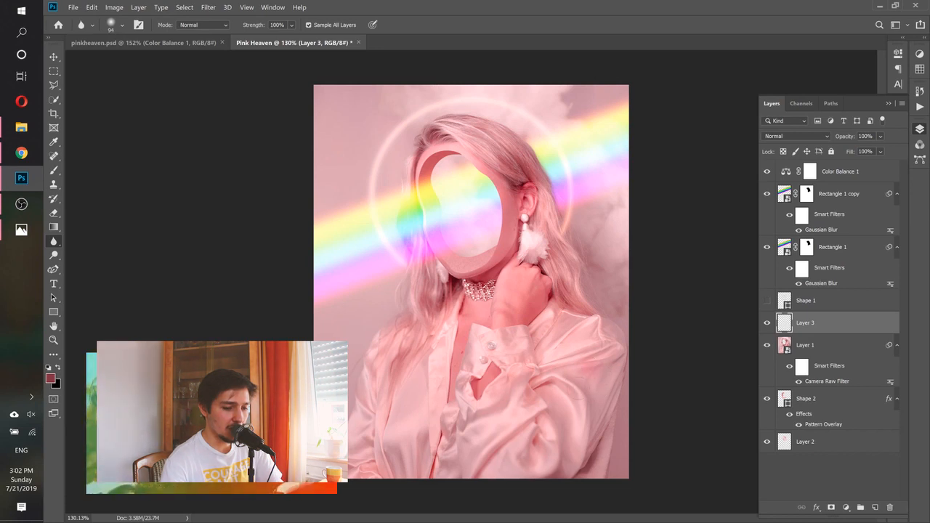
mouse_move(589, 365)
mouse_down()
mouse_move(579, 398)
mouse_move(568, 379)
mouse_move(577, 414)
mouse_up()
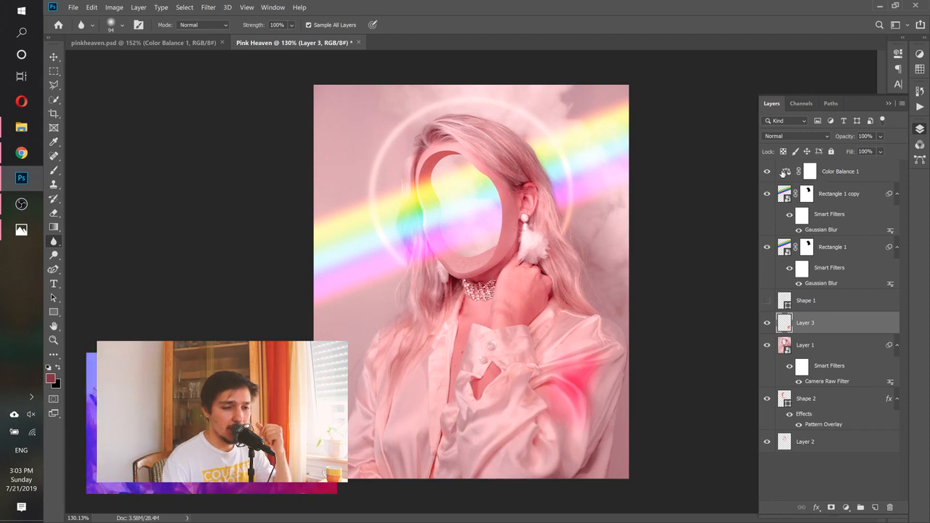
Compare the Color Balance adjustment on and off, and extend the Blur tool's pink patches to the lower sleeve and the opposite sleeve
click(768, 174)
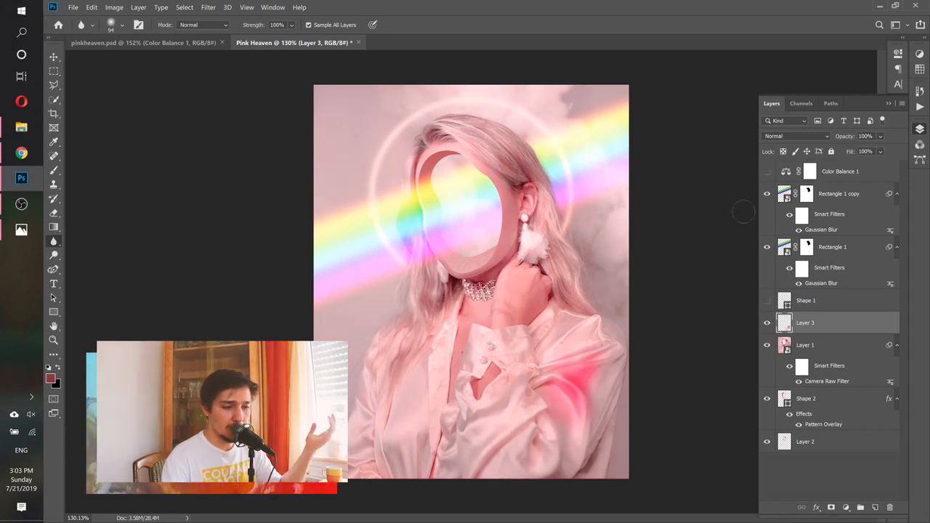
click(766, 172)
drag(520, 440, 570, 431)
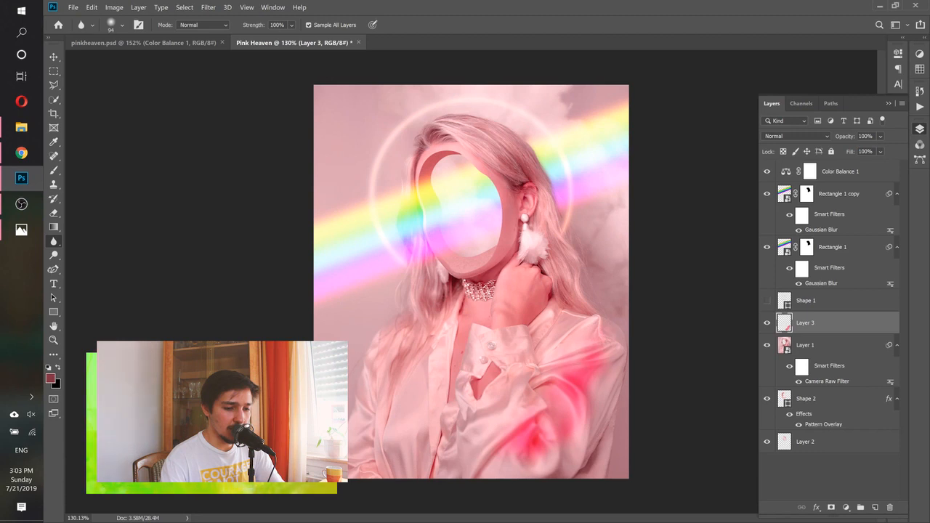
mouse_move(379, 389)
mouse_down()
mouse_move(379, 414)
mouse_move(380, 365)
mouse_move(356, 459)
mouse_move(363, 474)
mouse_up()
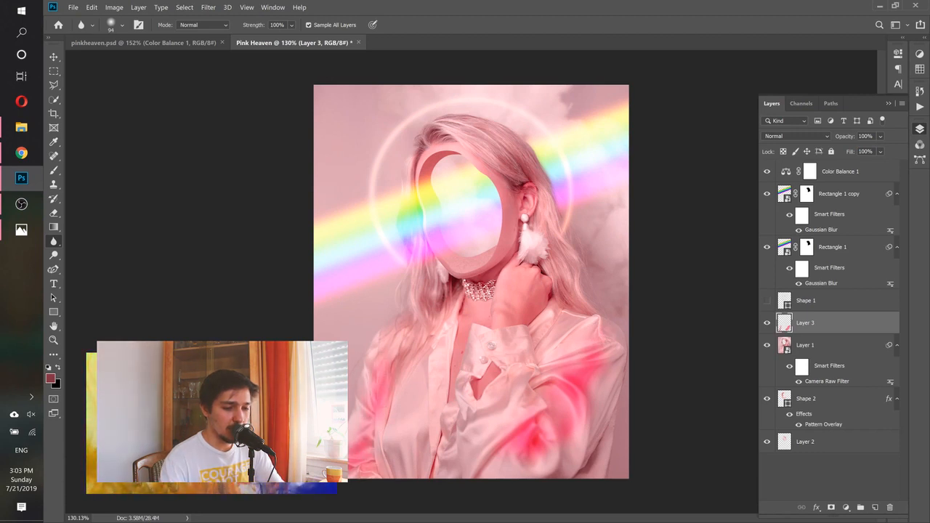
Brush more pink with the Blur tool over the crown hair, the strands behind and below the ear, and the opposite side of the shirt
mouse_move(493, 144)
mouse_down()
mouse_move(481, 132)
mouse_move(499, 142)
mouse_move(492, 158)
mouse_up()
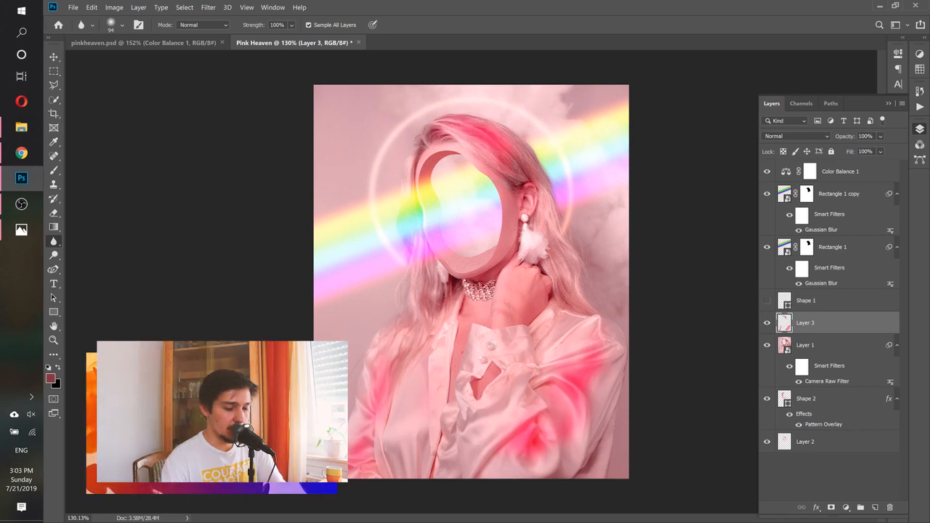
mouse_move(560, 253)
mouse_down()
mouse_move(545, 253)
mouse_move(568, 267)
mouse_move(579, 294)
mouse_up()
drag(546, 216, 553, 238)
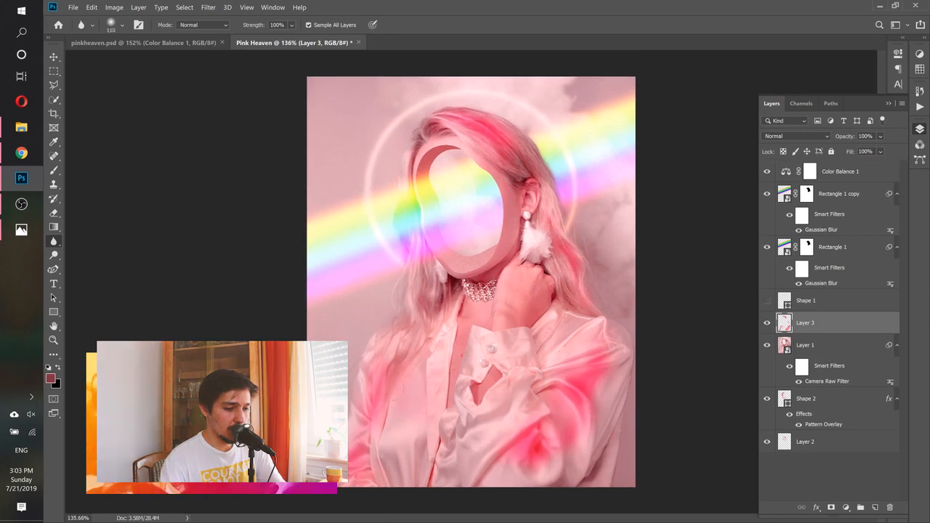
mouse_move(391, 385)
mouse_down()
mouse_move(388, 442)
mouse_move(367, 443)
mouse_up()
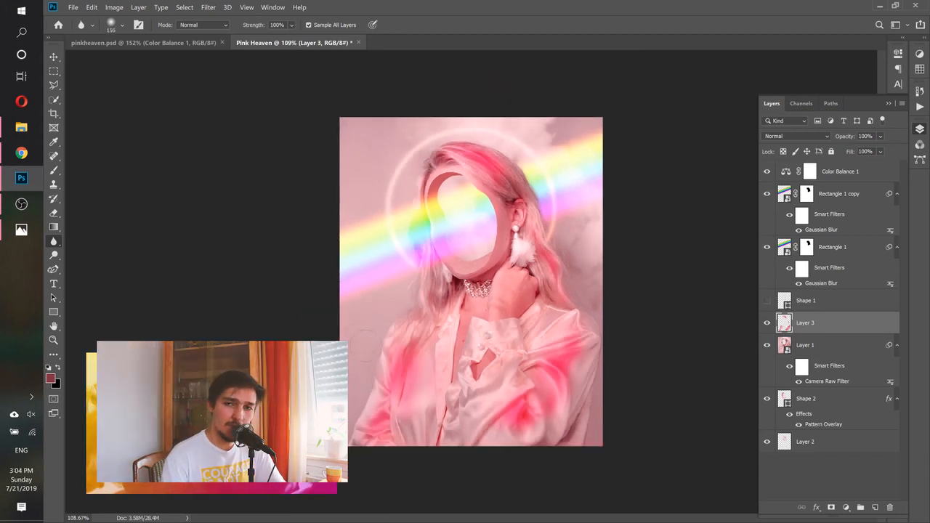